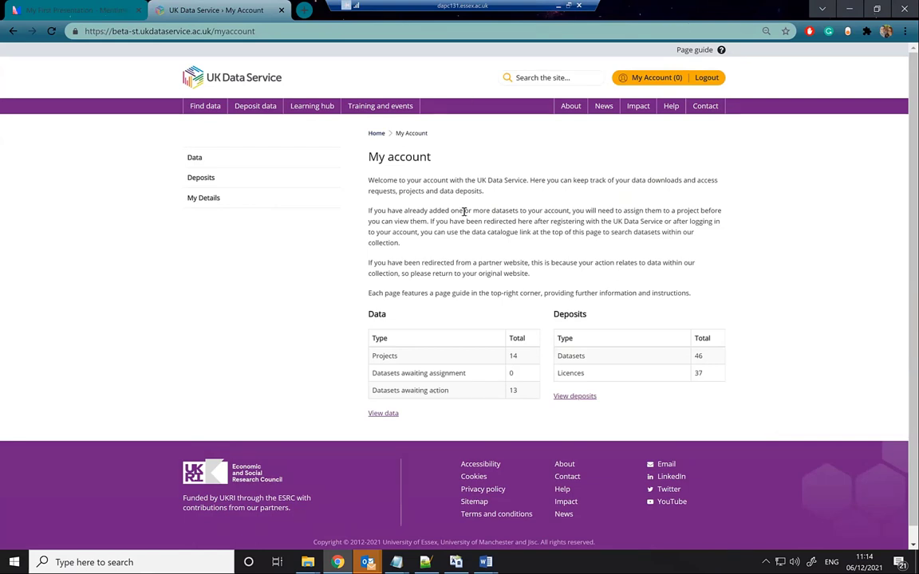
Step: Open the form for offering a new dataset from the account's deposits
scroll(464, 212, "down", 1)
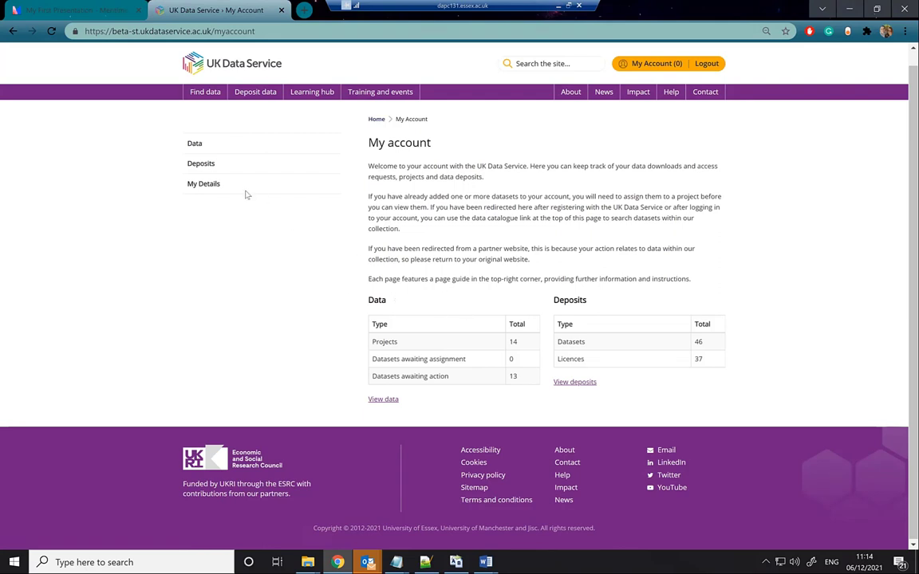
left_click(216, 164)
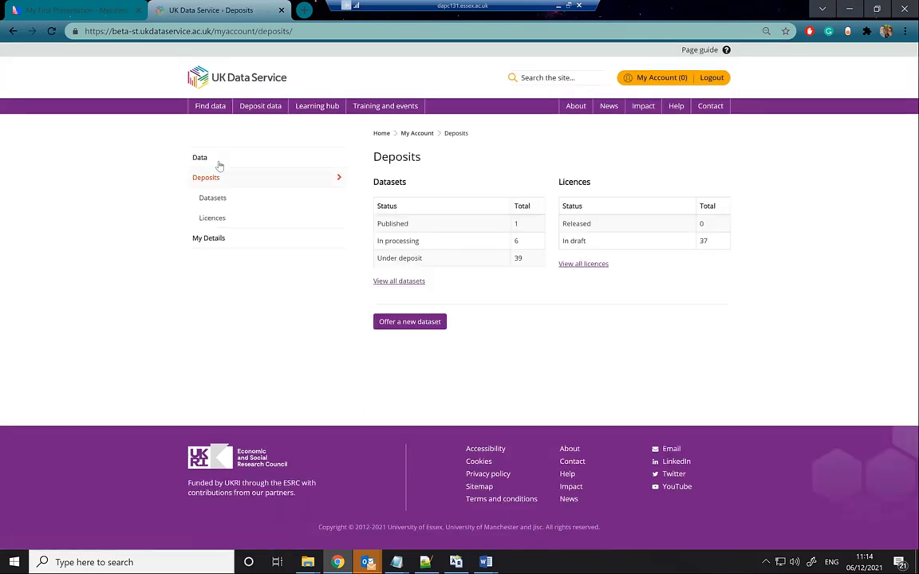
left_click(409, 323)
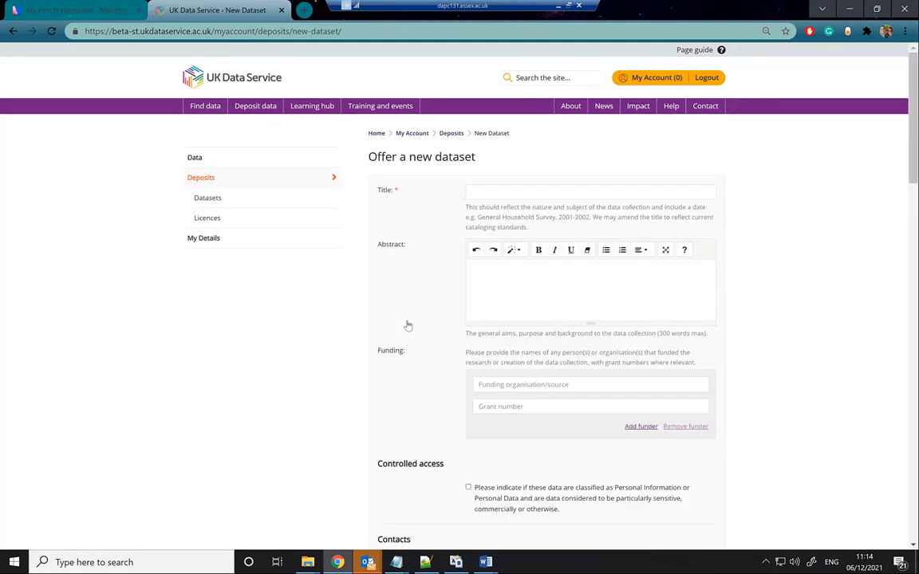
Step: Title the new dataset "Survey of People of Low Income, 2021", correcting the misspelling of "People"
left_click(533, 190)
type("Survey of p")
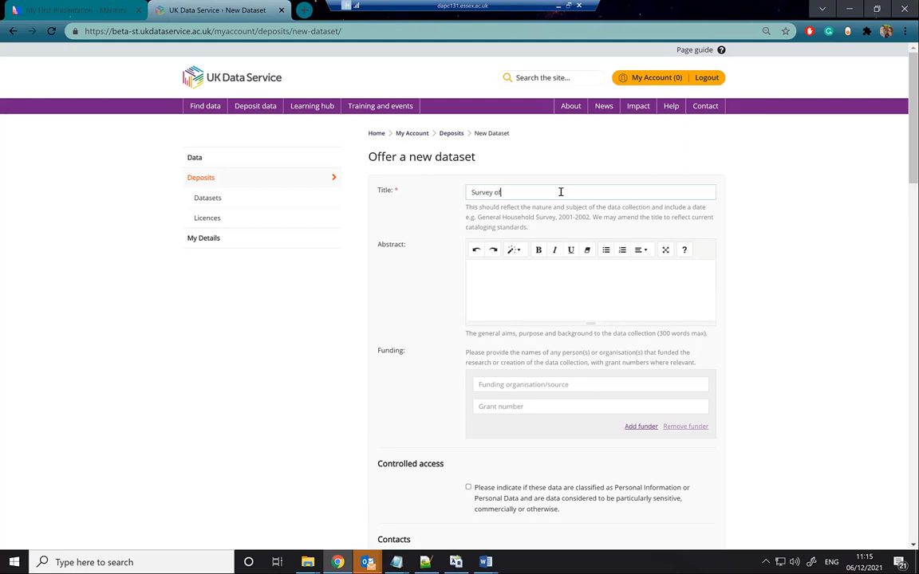
key("BackSpace")
type("Pove")
key("BackSpace")
key("BackSpace")
type("eople of Low Income, 2021")
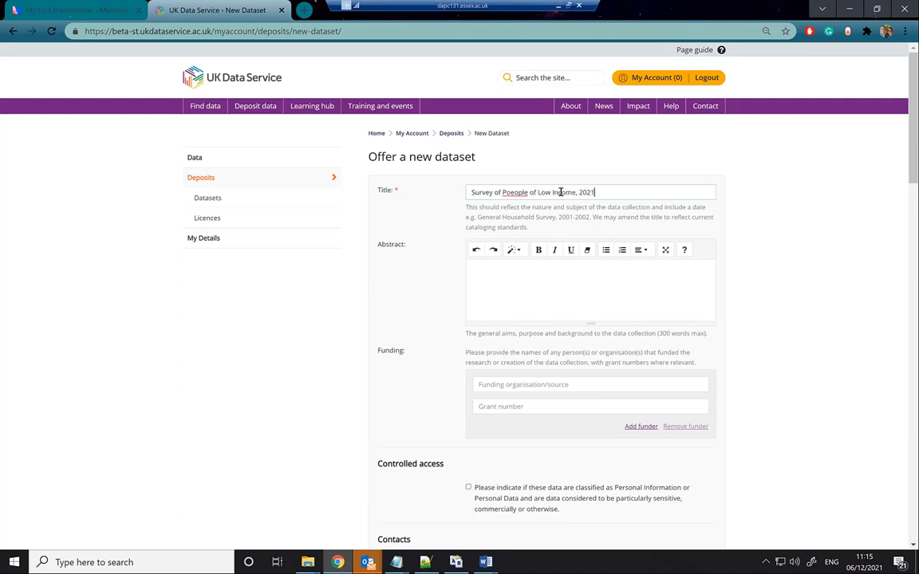
right_click(525, 193)
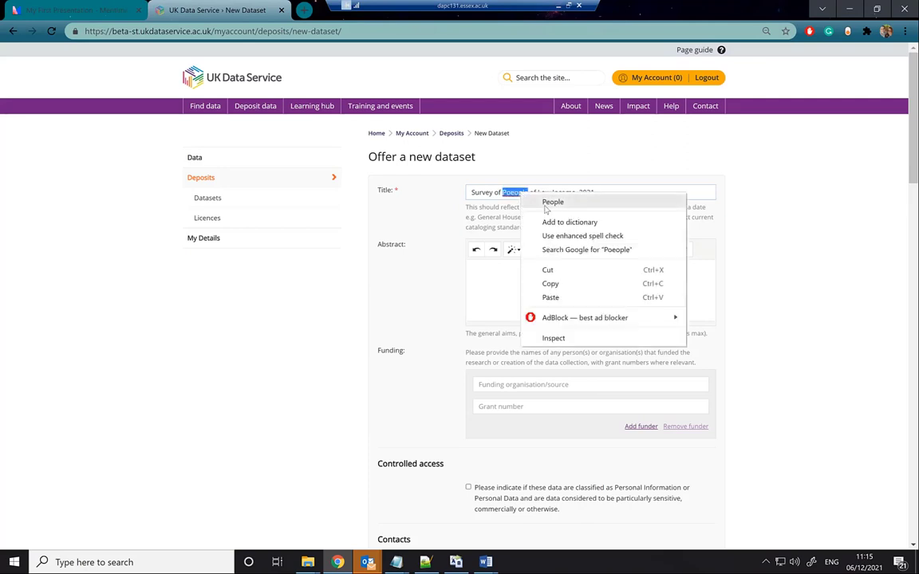
left_click(544, 201)
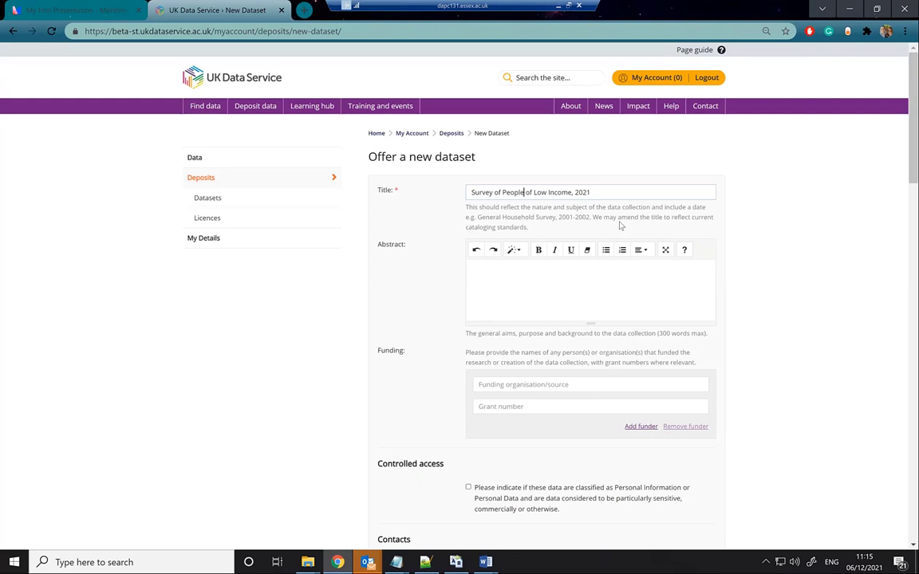
Step: Mark the data as personal or sensitive under controlled access to view the data controller options, and clear the mark again
left_click(606, 270)
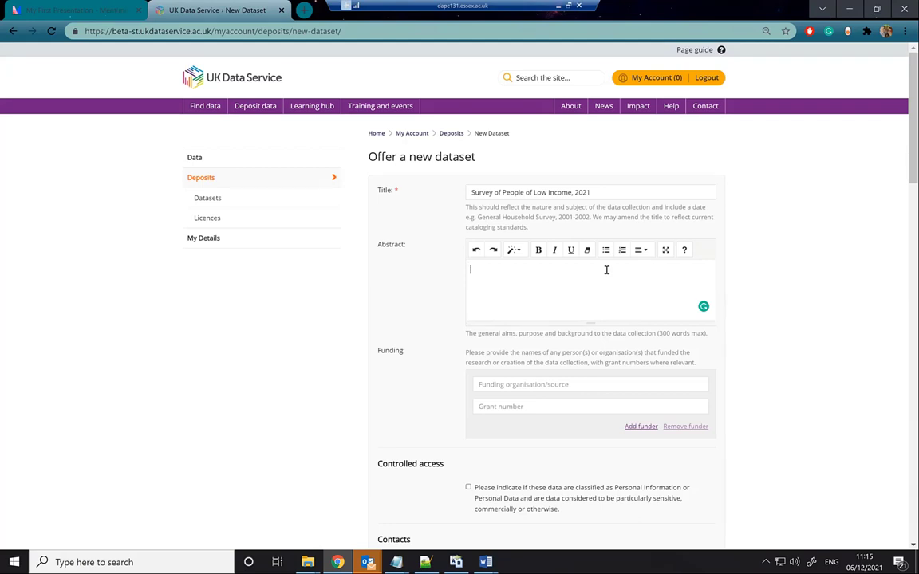
scroll(425, 389, "down", 2)
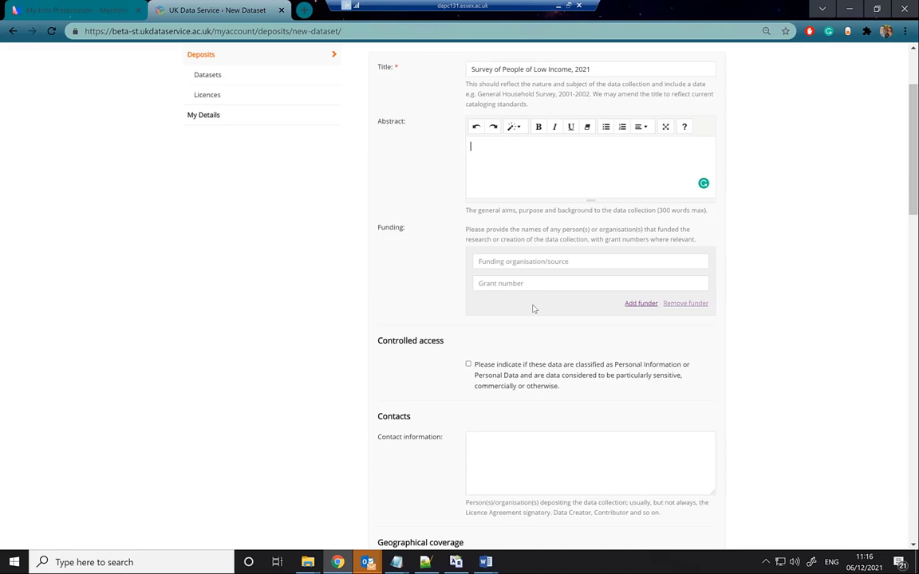
scroll(560, 402, "down", 3)
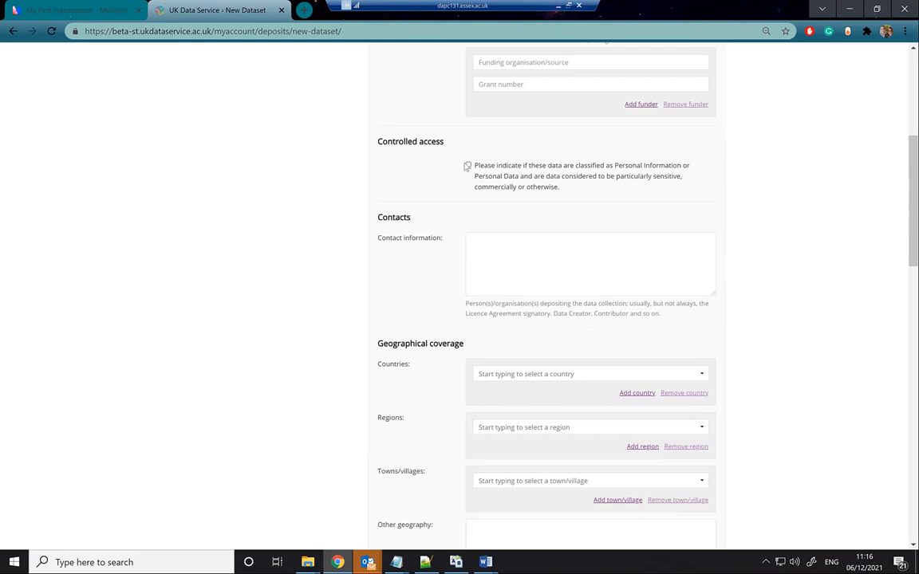
left_click(468, 166)
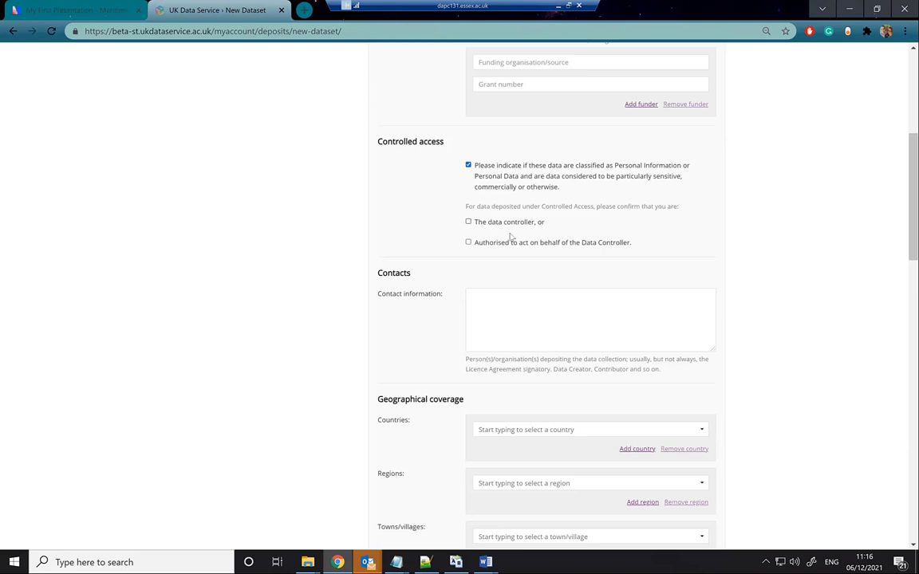
scroll(529, 257, "down", 1)
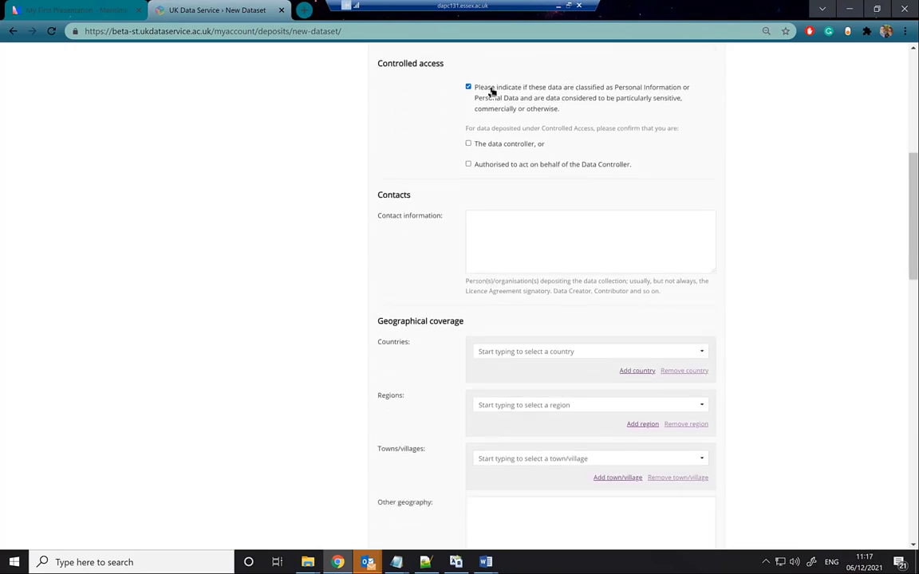
left_click(468, 87)
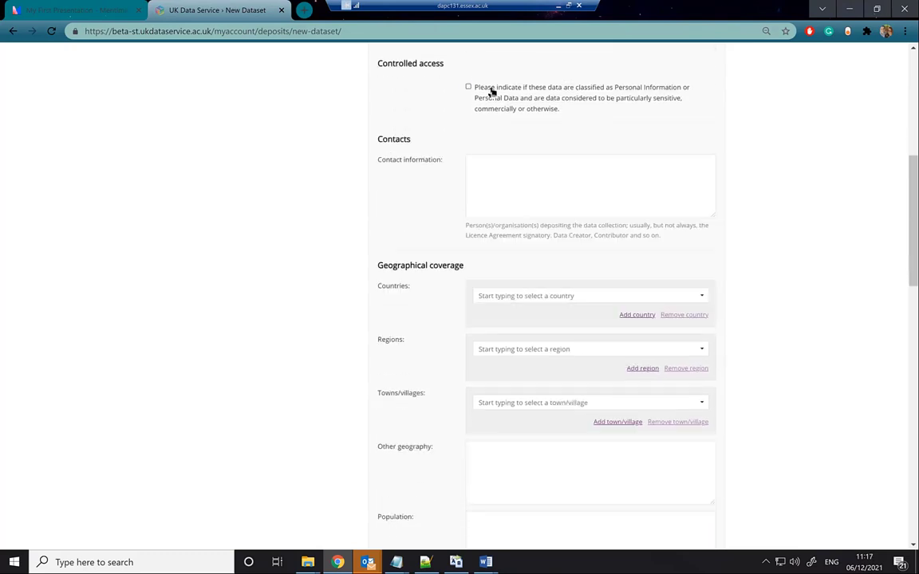
Step: Try to enter United Kingdom as the country in the geographical coverage
left_click(529, 171)
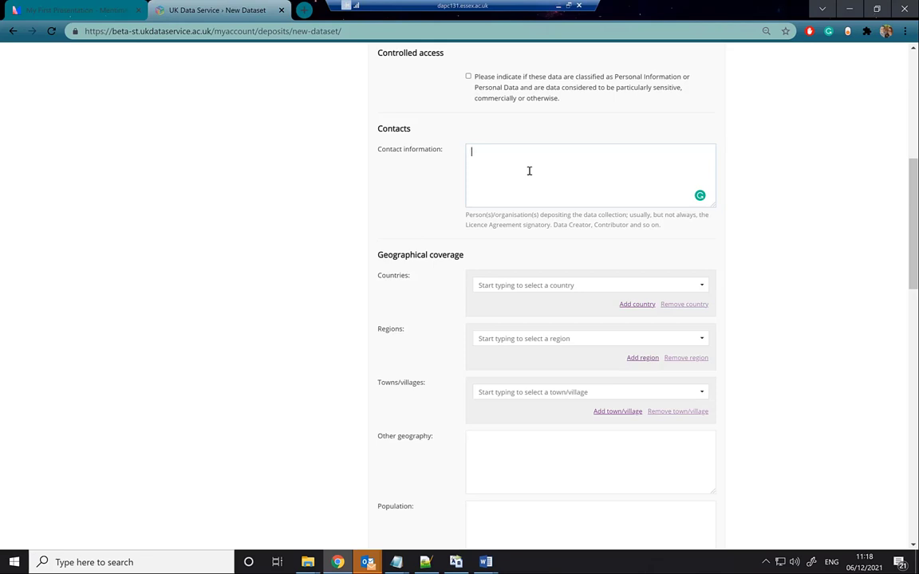
scroll(529, 172, "down", 3)
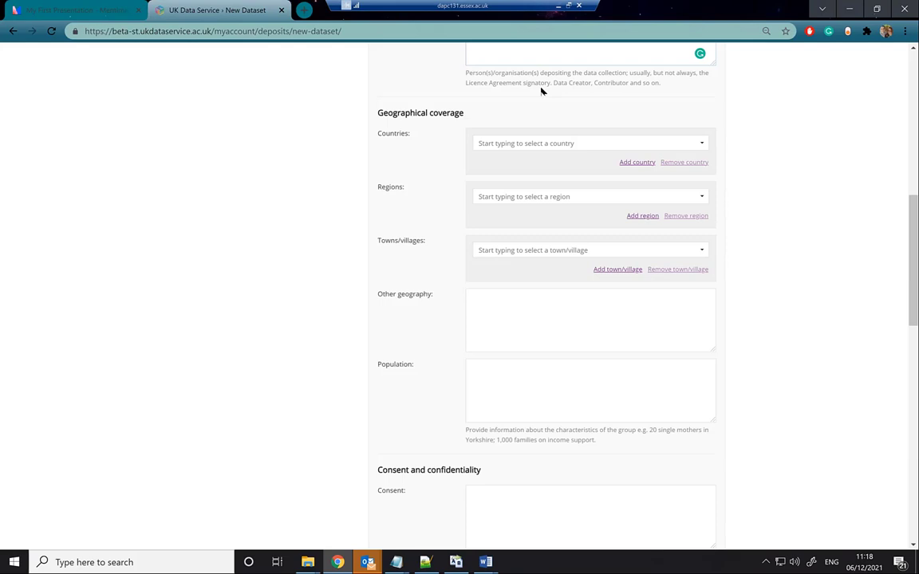
left_click(510, 144)
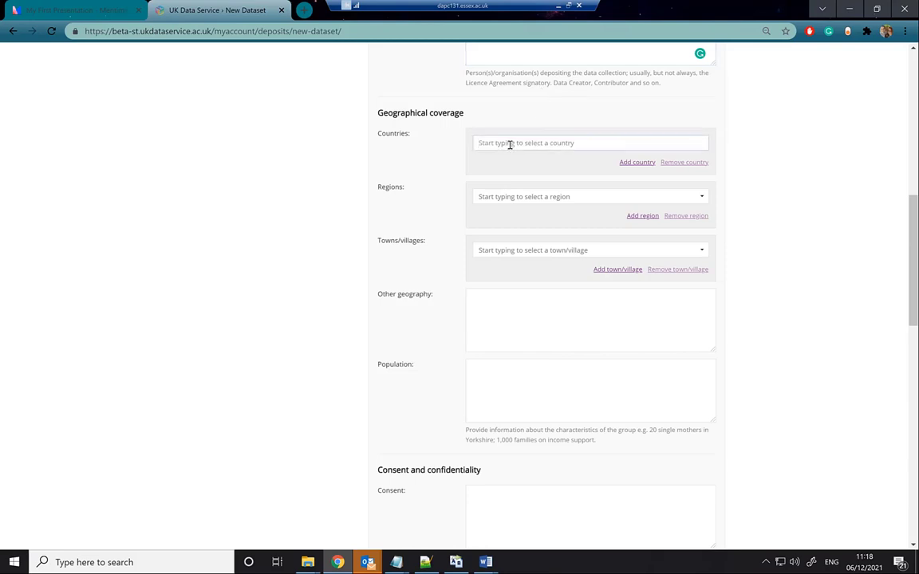
type("unite")
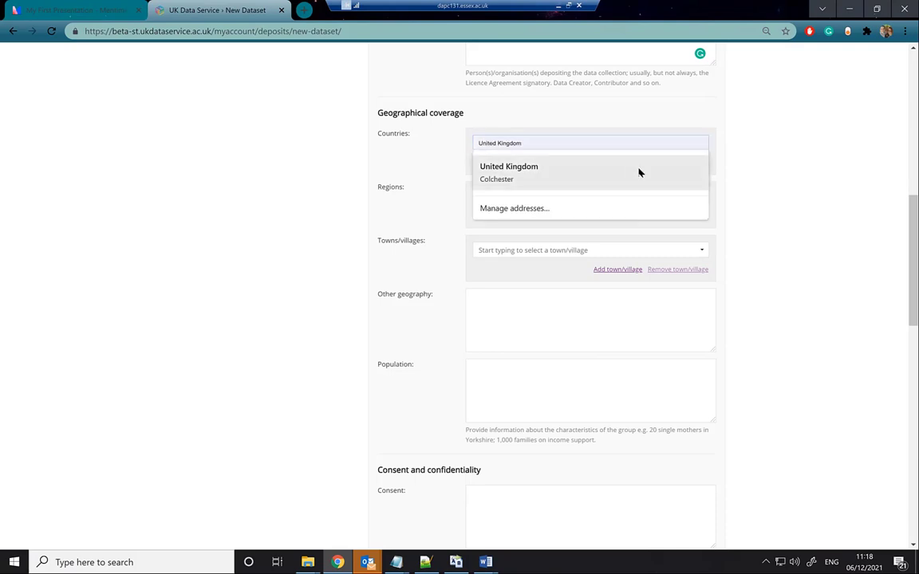
key("BackSpace")
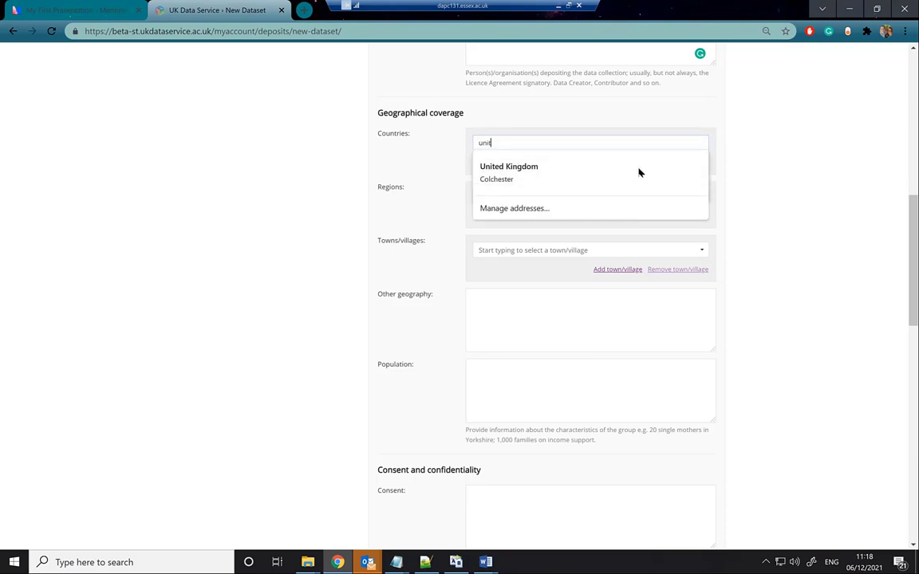
left_click_drag(525, 144, 410, 148)
key("BackSpace")
Step: Set the geographical coverage country to Colombia, and add and remove an empty second country entry
left_click(517, 144)
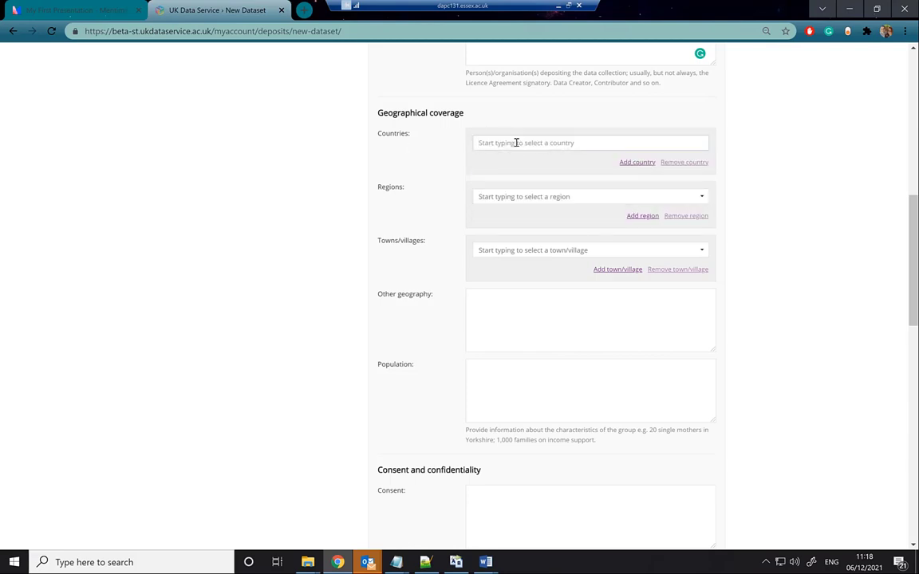
type("E")
key("BackSpace")
type("col")
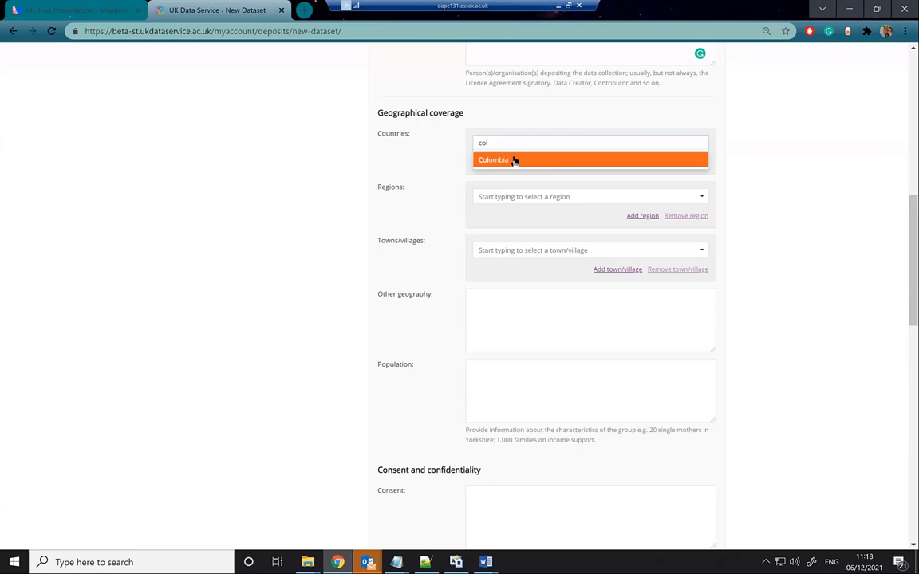
left_click(515, 160)
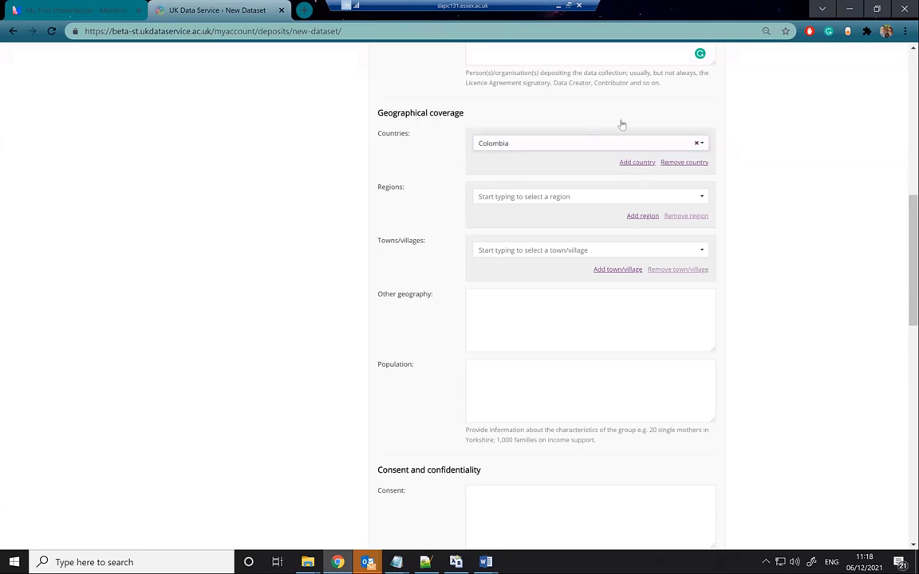
left_click(632, 164)
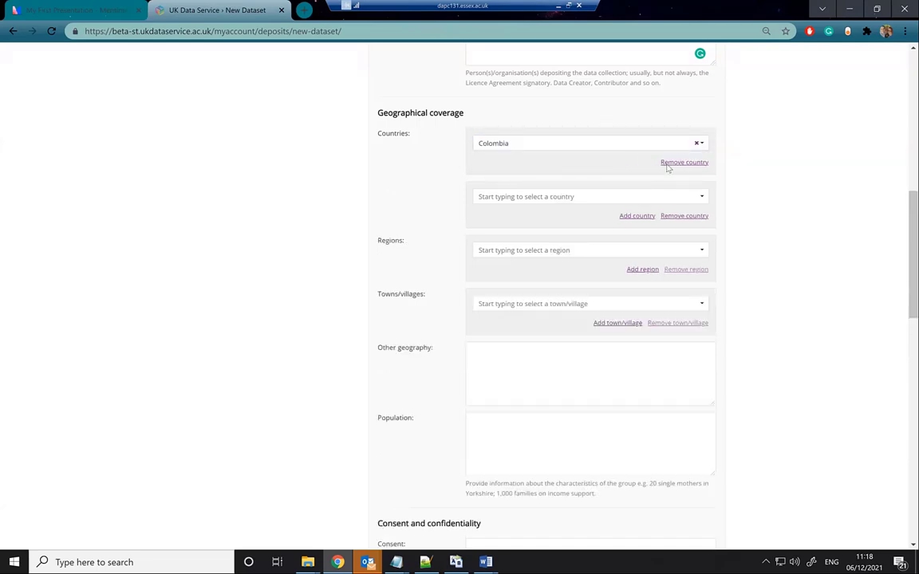
left_click(692, 215)
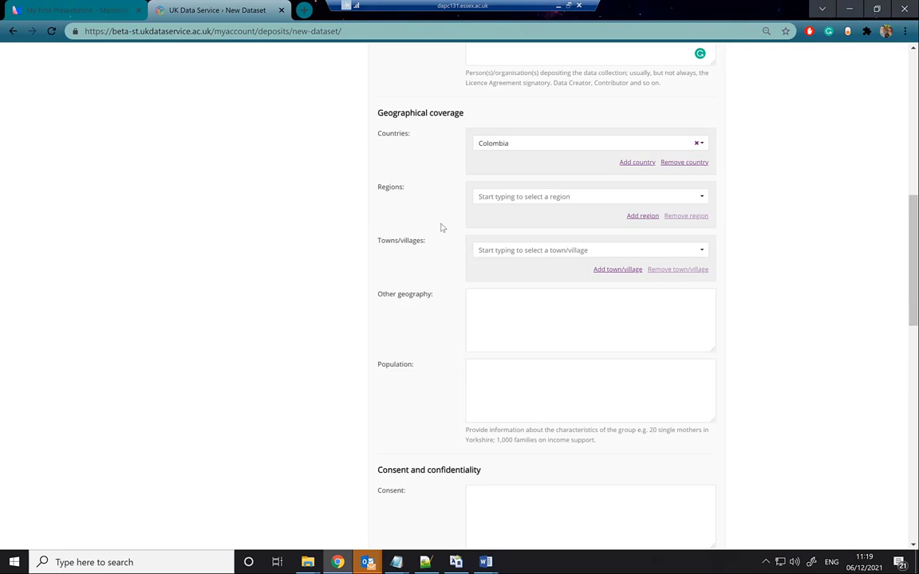
Step: Review the rest of the offer form: other geography, population, consent, anonymisation, references and publications, and file descriptions
scroll(526, 240, "down", 3)
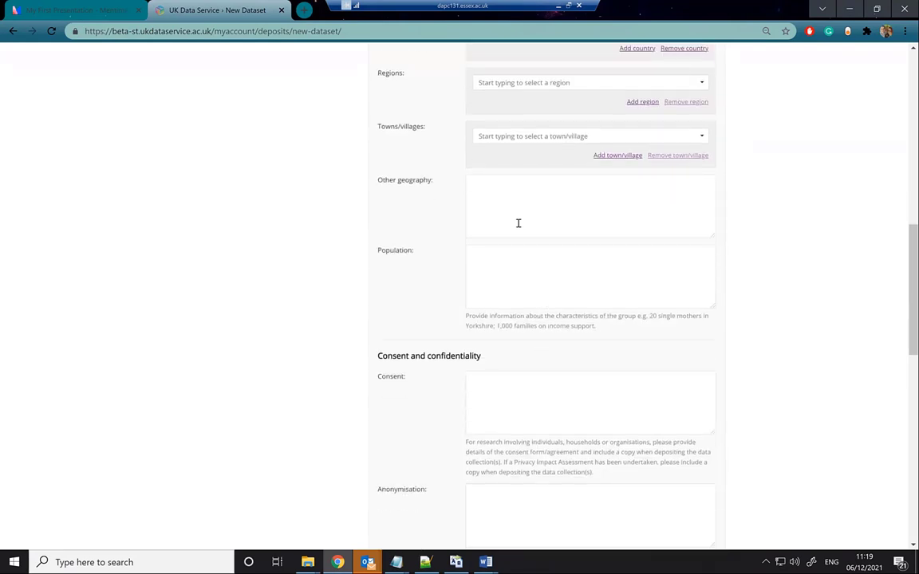
left_click(508, 193)
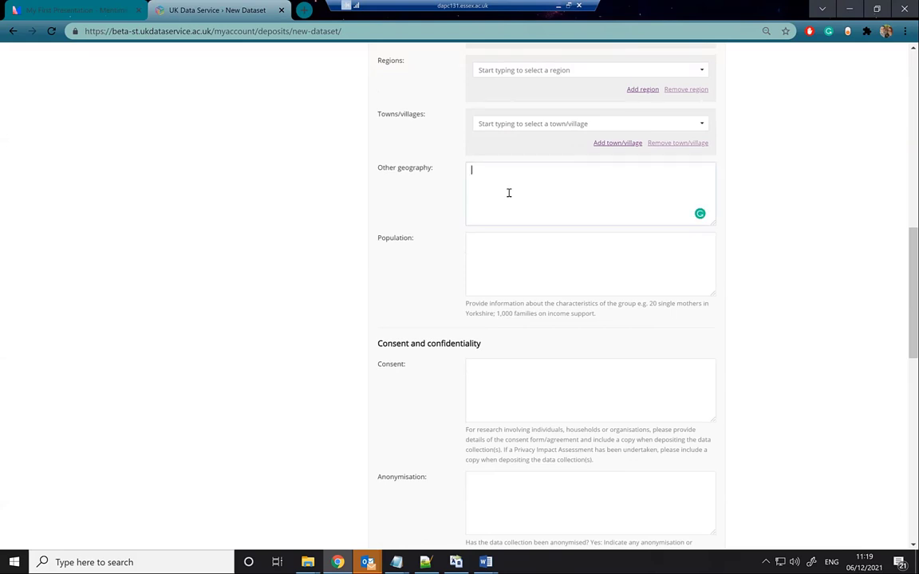
left_click(503, 249)
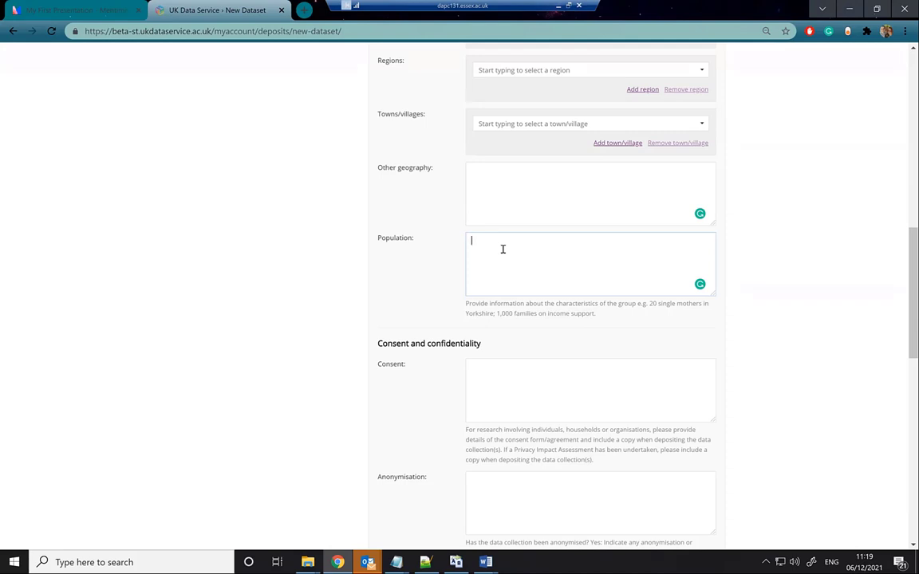
scroll(503, 249, "down", 3)
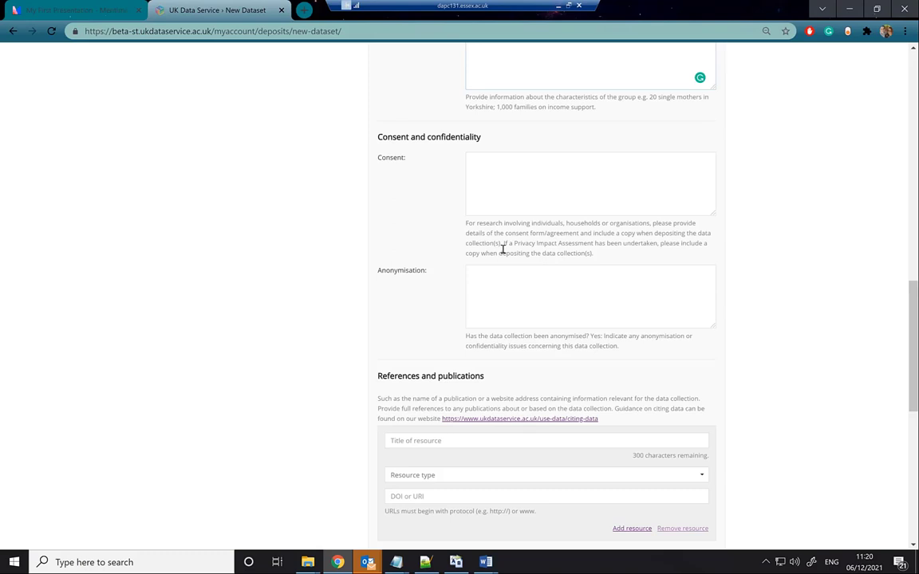
scroll(502, 249, "down", 2)
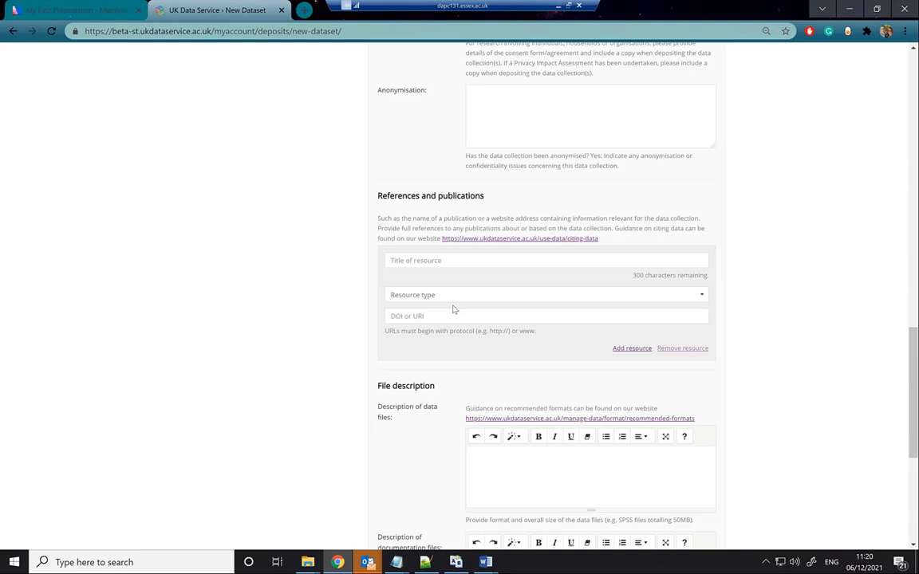
scroll(453, 310, "up", 3)
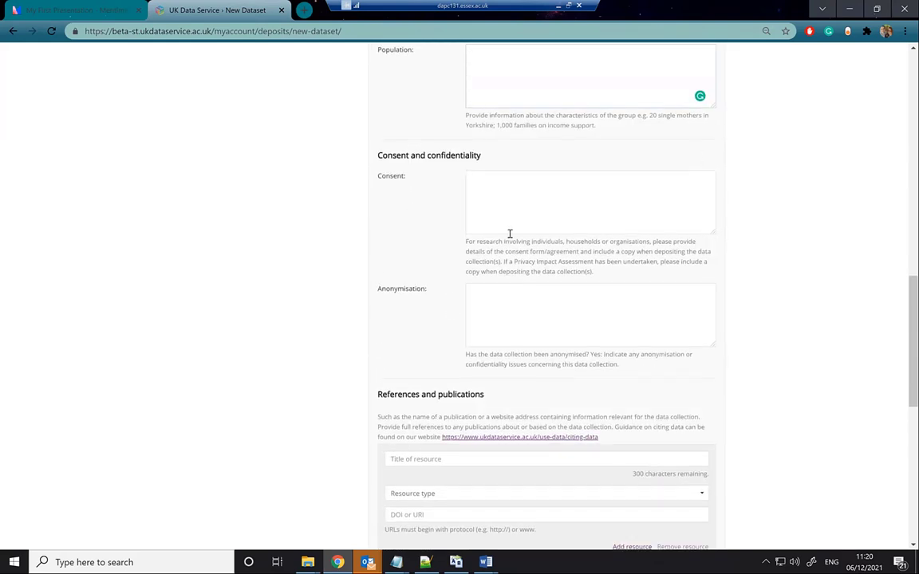
scroll(510, 233, "down", 5)
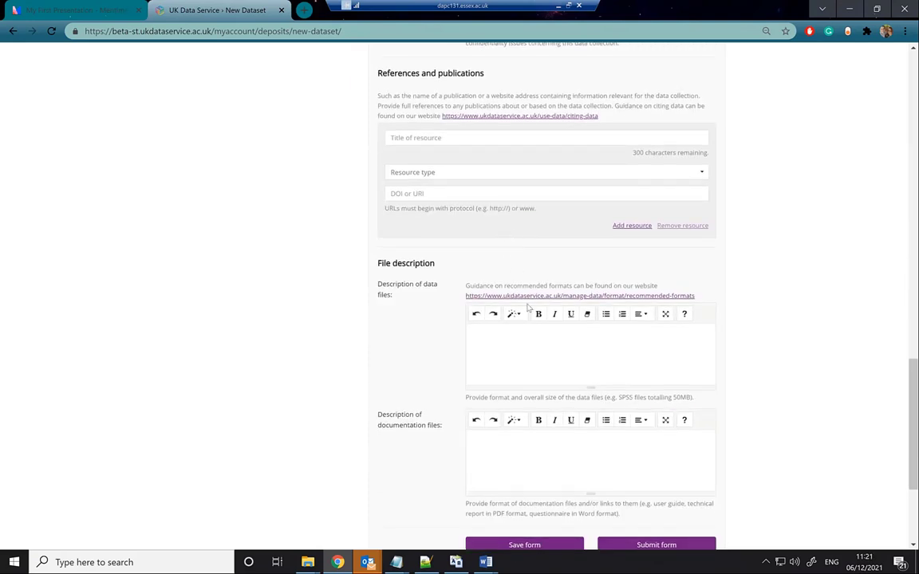
scroll(528, 306, "down", 2)
scroll(527, 306, "down", 1)
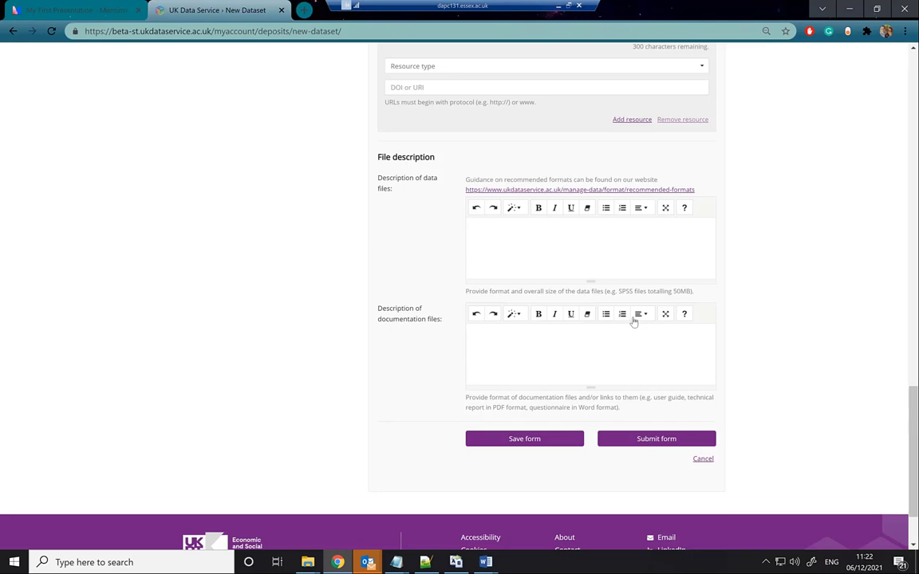
scroll(604, 216, "up", 20)
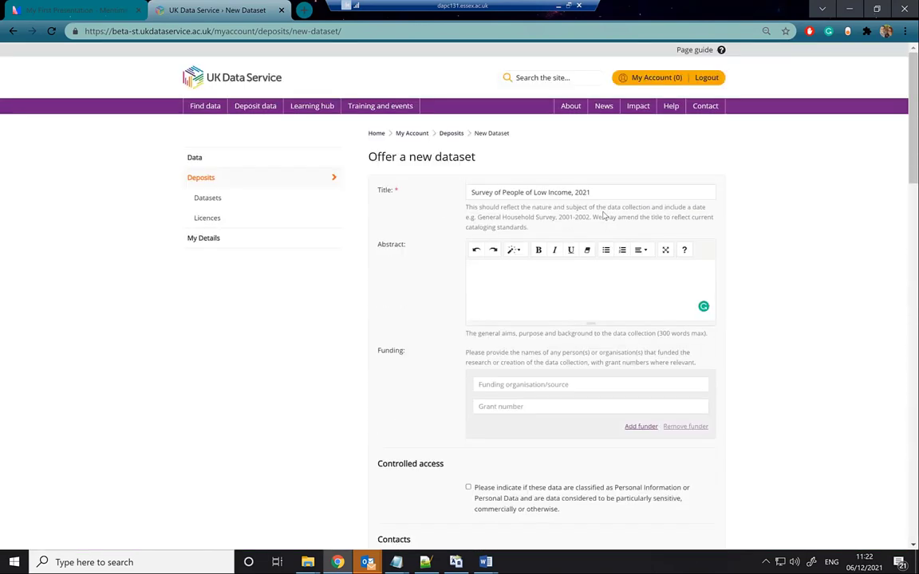
Step: Submit the dataset offer form and view the datasets under deposit or appraisal
scroll(604, 216, "down", 20)
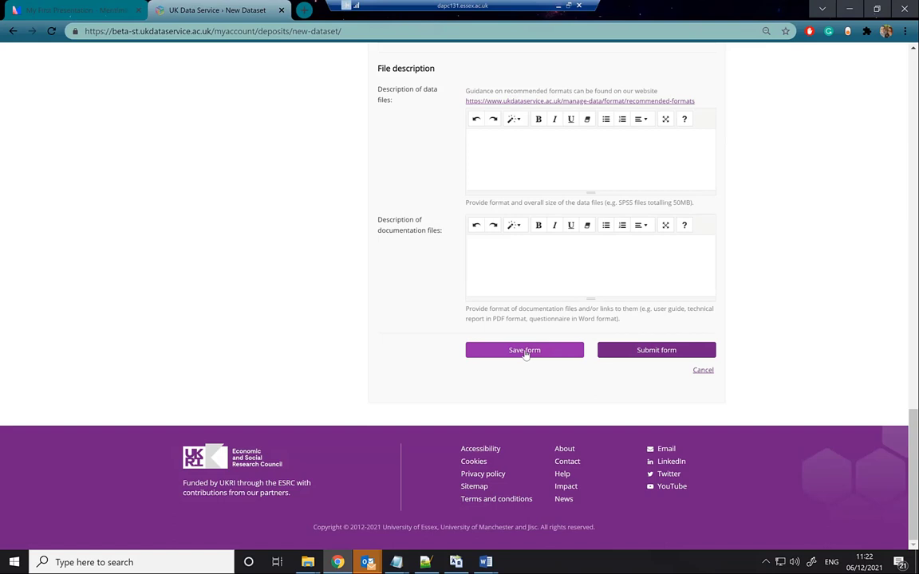
left_click(648, 351)
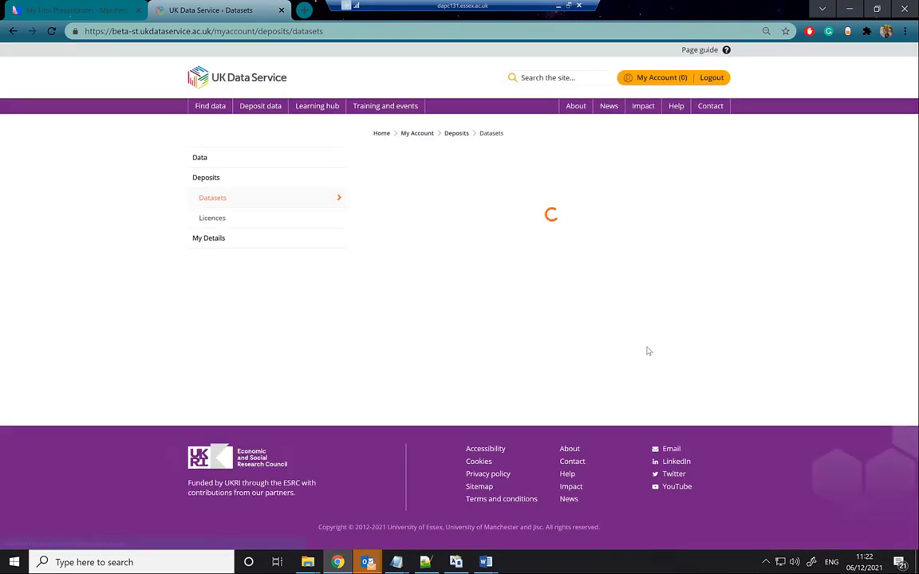
scroll(648, 351, "down", 2)
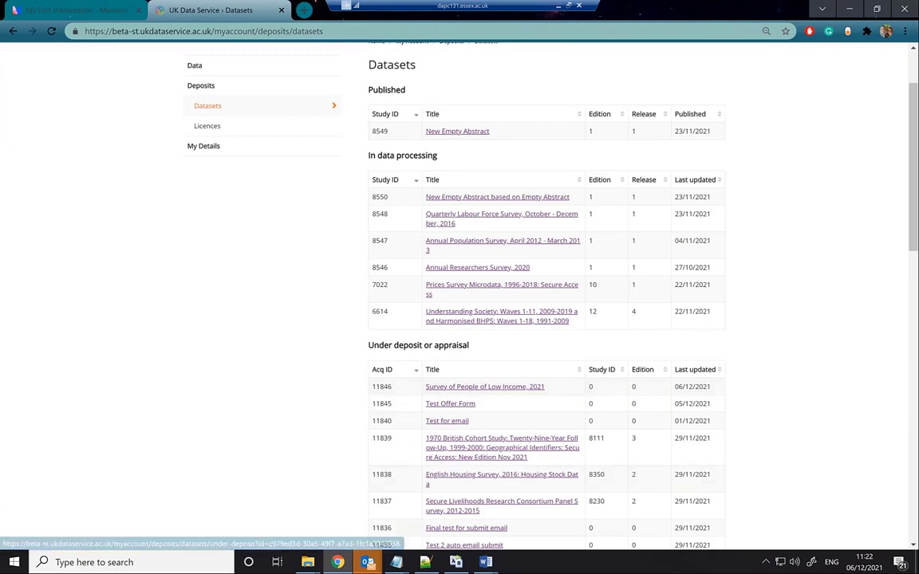
Step: Switch to Outlook and read the newly received "UK Data Service: Submitting data offer form" e-mail in a maximized window with enlarged text
mouse_move(368, 559)
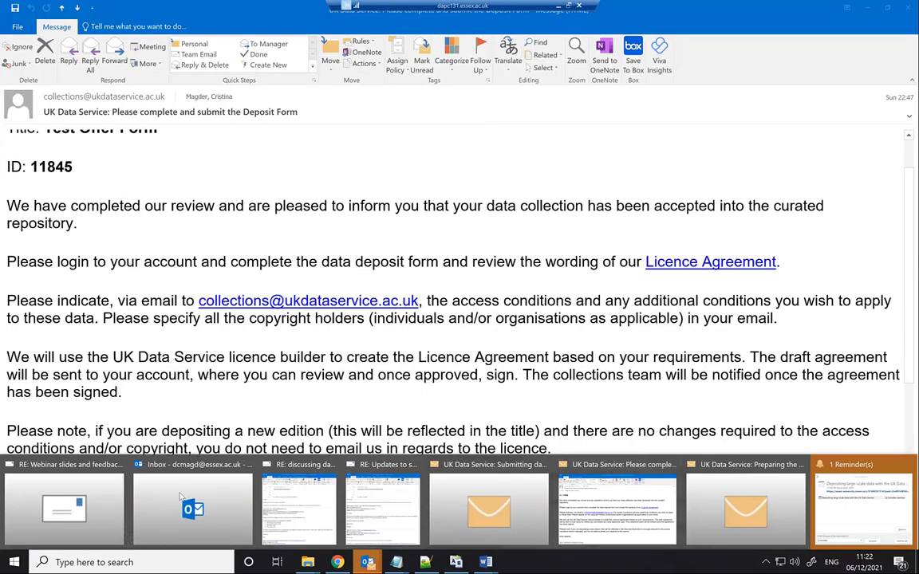
key("alt+Tab")
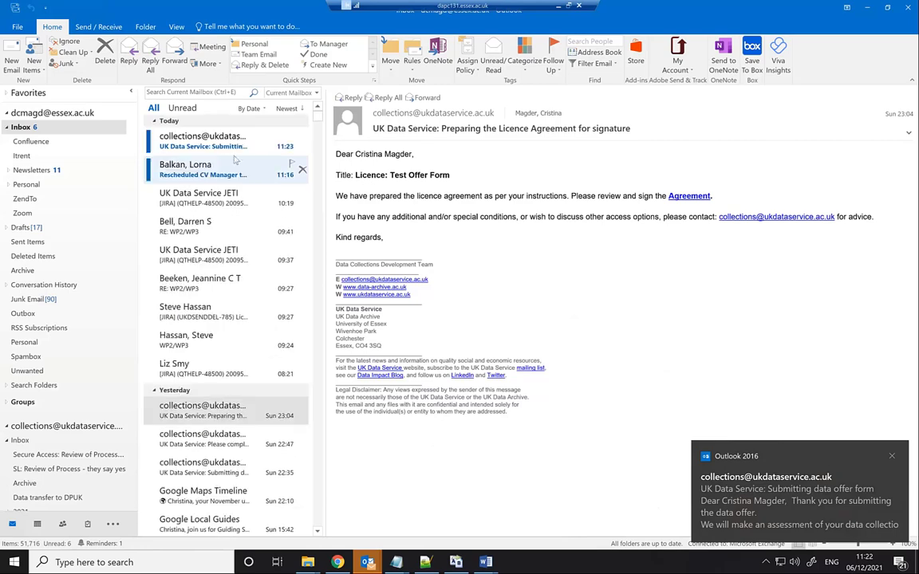
double_click(227, 144)
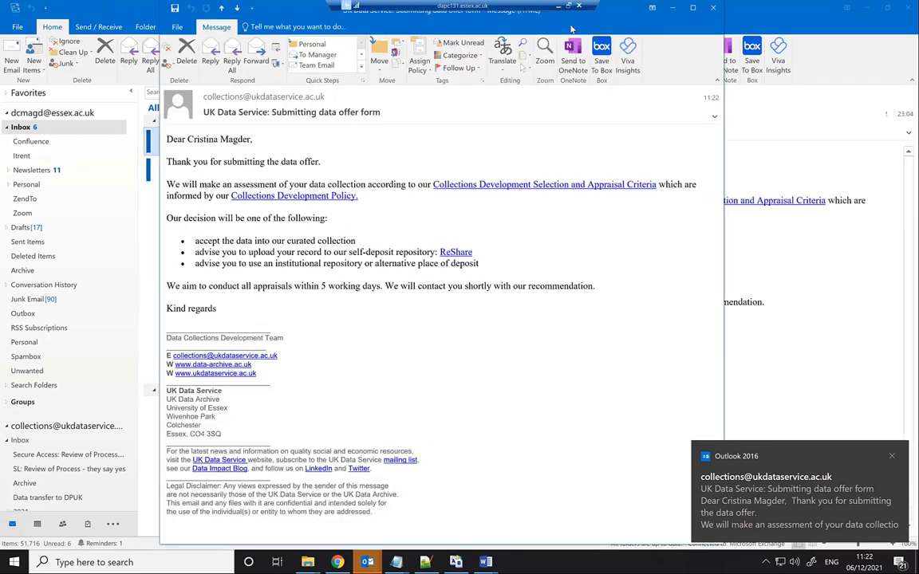
double_click(619, 12)
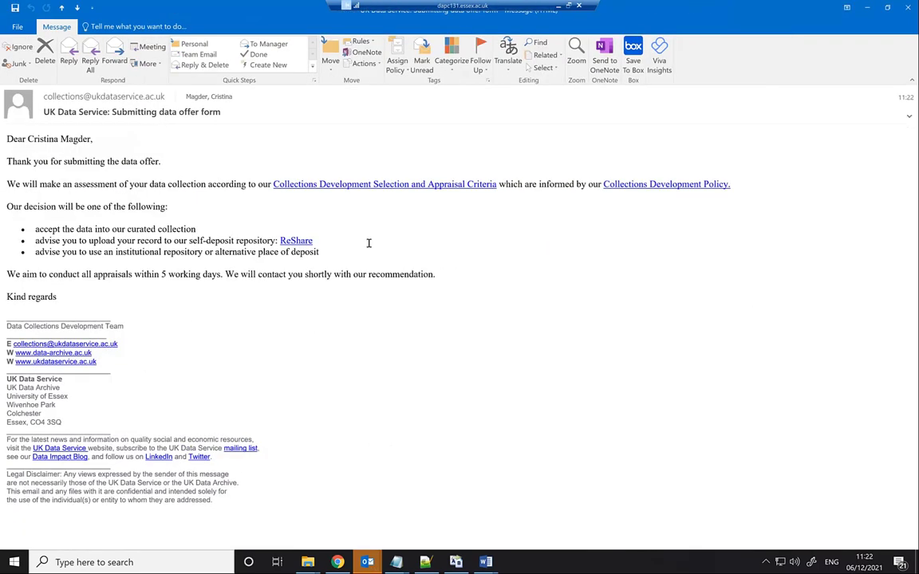
scroll(369, 242, "up", 4)
scroll(369, 243, "up", 3)
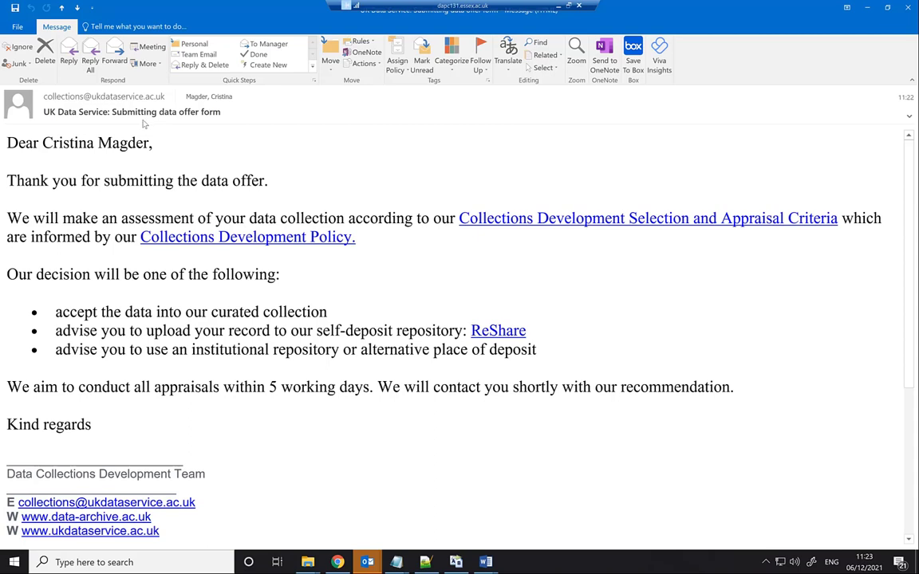
Step: Switch to PowerPoint and present the slides from the Offer Form slide, advancing to the first Appraisal Grid slide
left_click(69, 63)
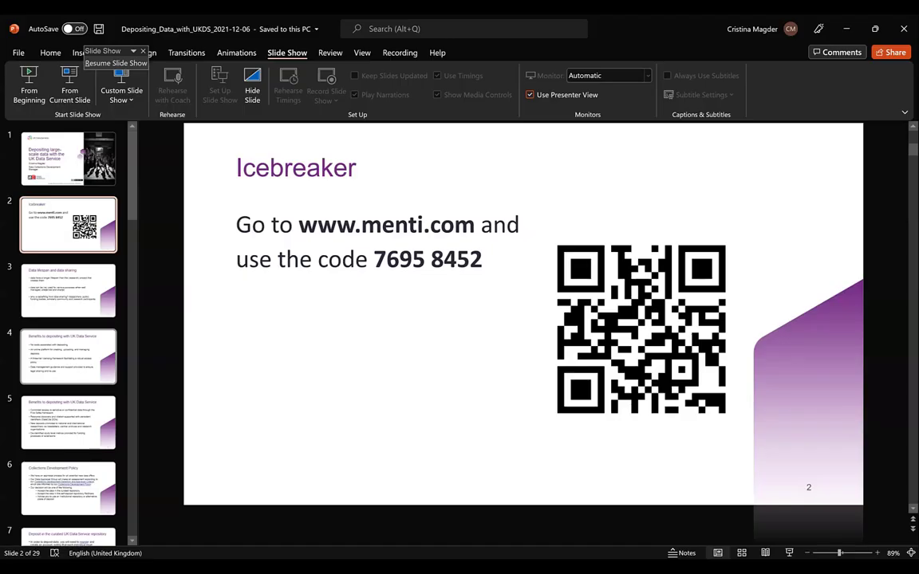
scroll(68, 319, "down", 5)
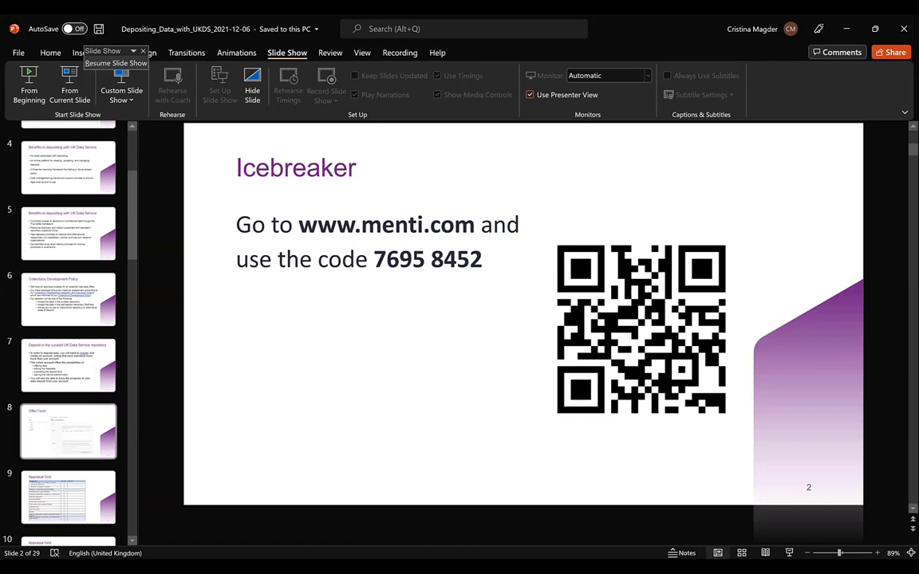
left_click(68, 431)
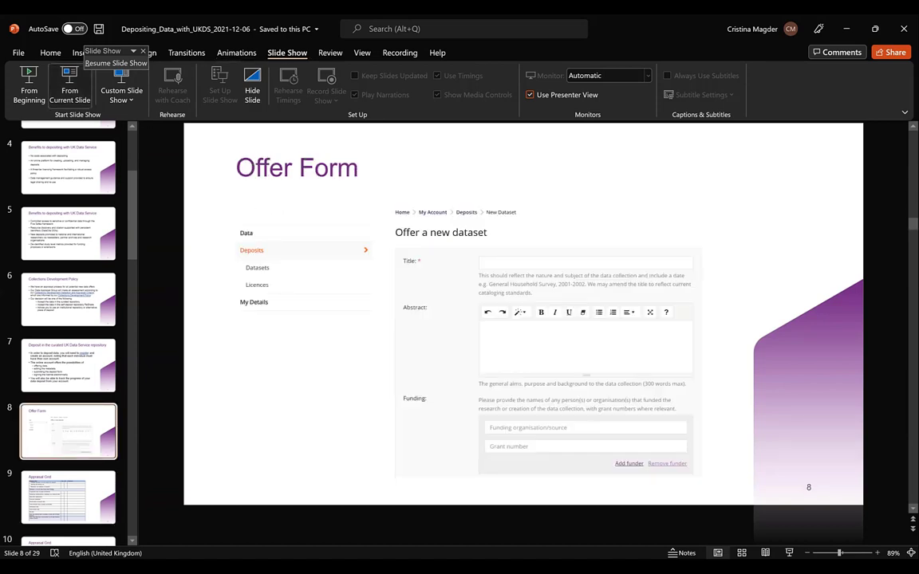
left_click(115, 63)
left_click(459, 244)
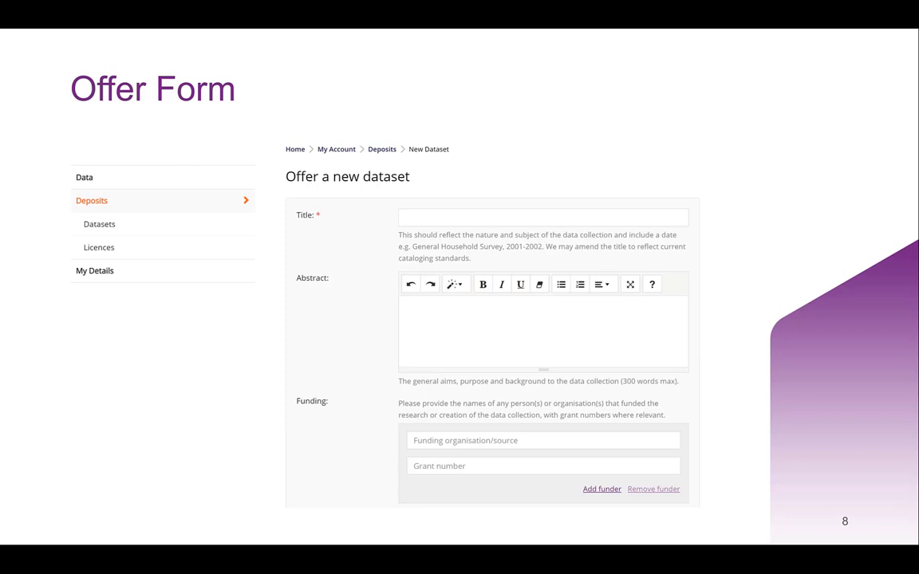
key("Right")
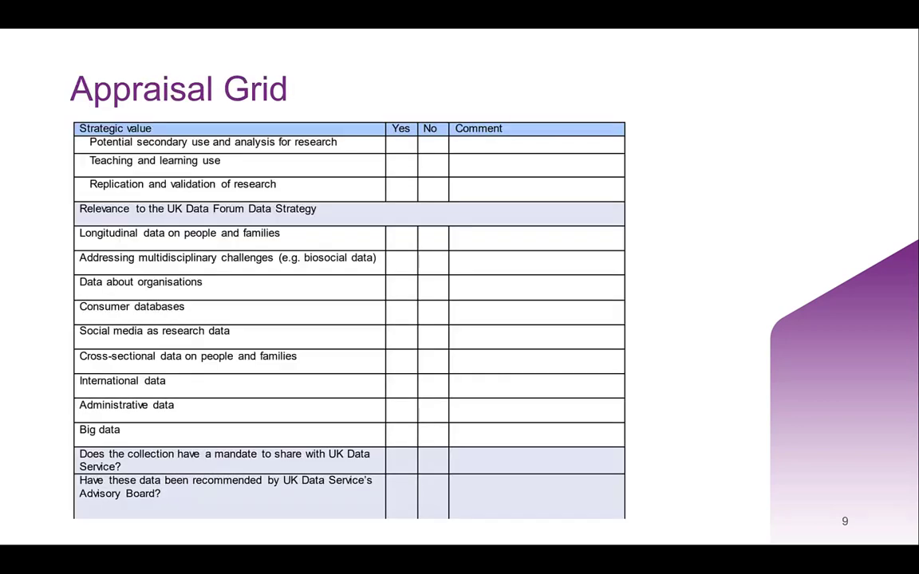
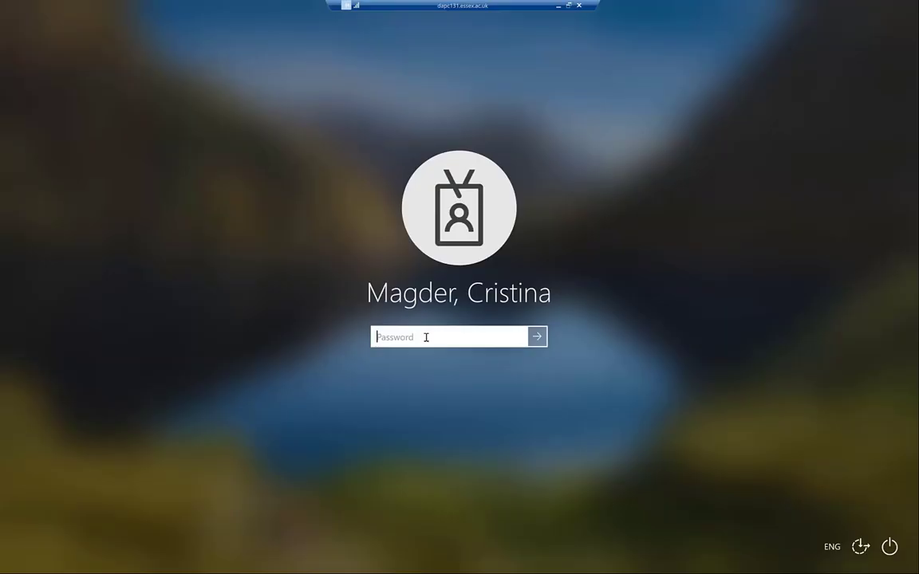
type("*")
key("Caps_Lock")
type("******")
key("BackSpace")
key("BackSpace")
key("BackSpace")
key("BackSpace")
key("BackSpace")
key("BackSpace")
key("BackSpace")
Step: Enter the account password to sign back in to the locked remote desktop
key("Caps_Lock")
type("*")
key("Caps_Lock")
type("*****")
key("Caps_Lock")
type("****")
key("Caps_Lock")
type("*******")
key("Return")
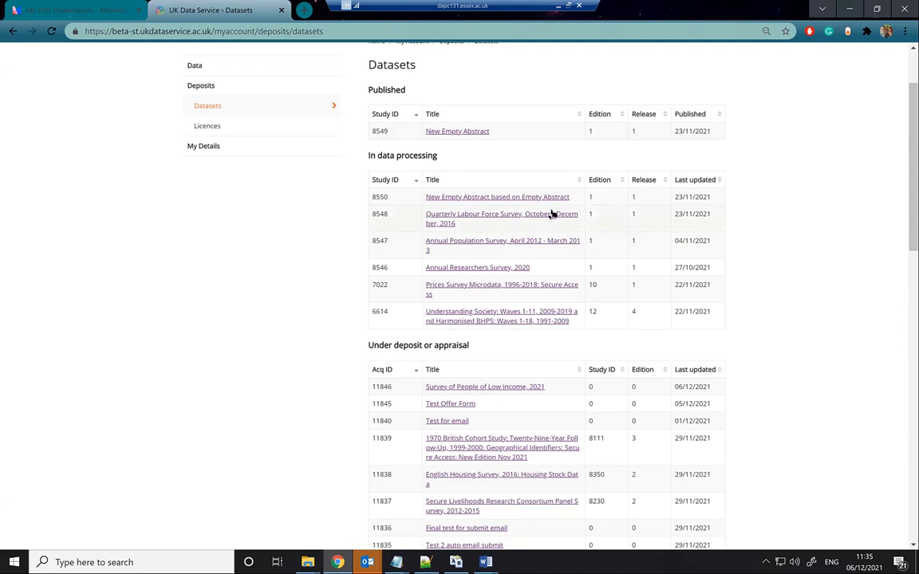
Step: Open the Test Offer Form dataset under deposit or appraisal and start editing its deposit form
scroll(528, 291, "down", 2)
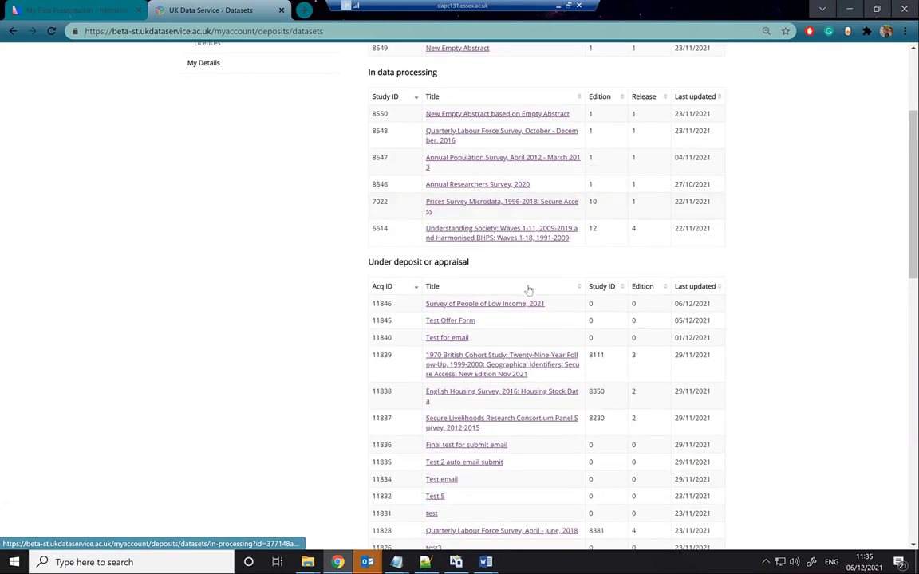
left_click(458, 322)
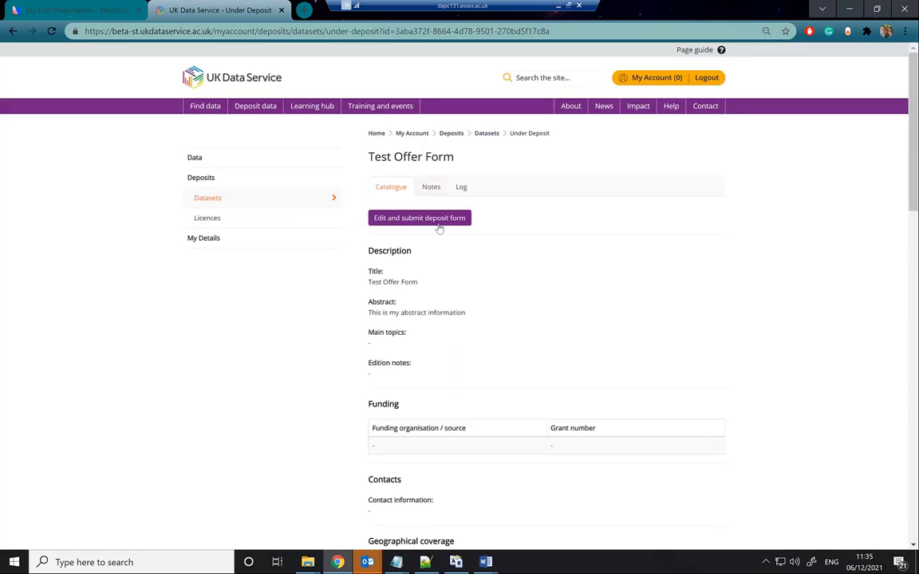
left_click(409, 217)
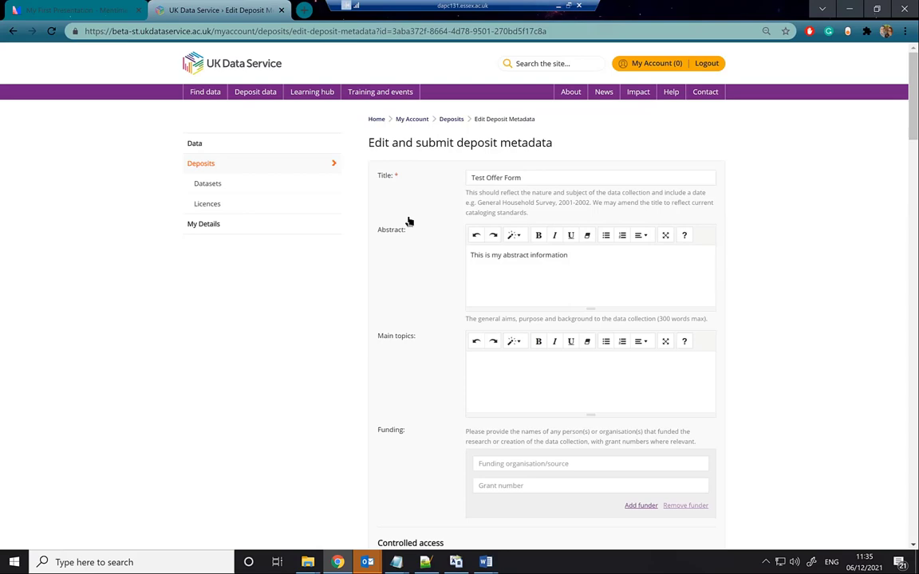
Step: Examine the deposit form's length and its title, abstract, main topics, funding, controlled access, contacts and geographical coverage fields
scroll(630, 294, "down", 20)
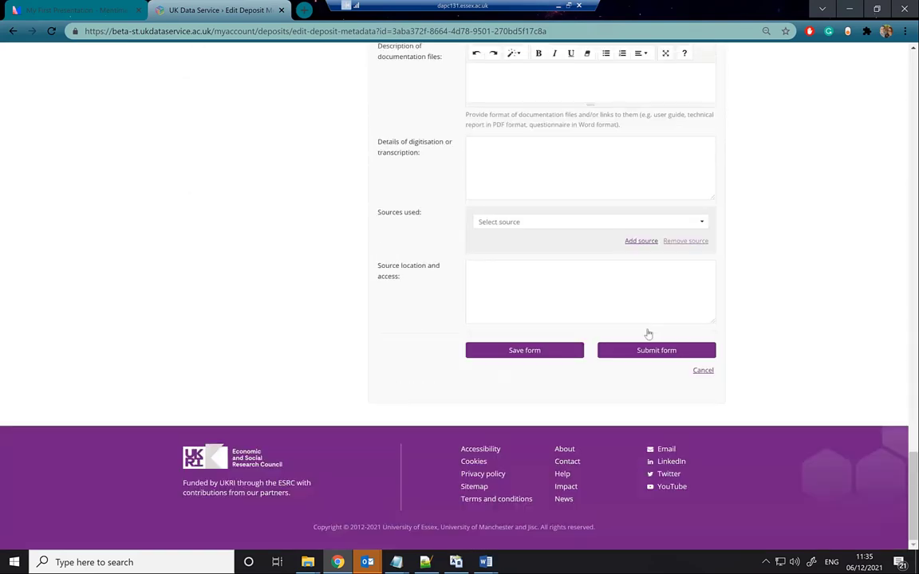
scroll(707, 236, "up", 20)
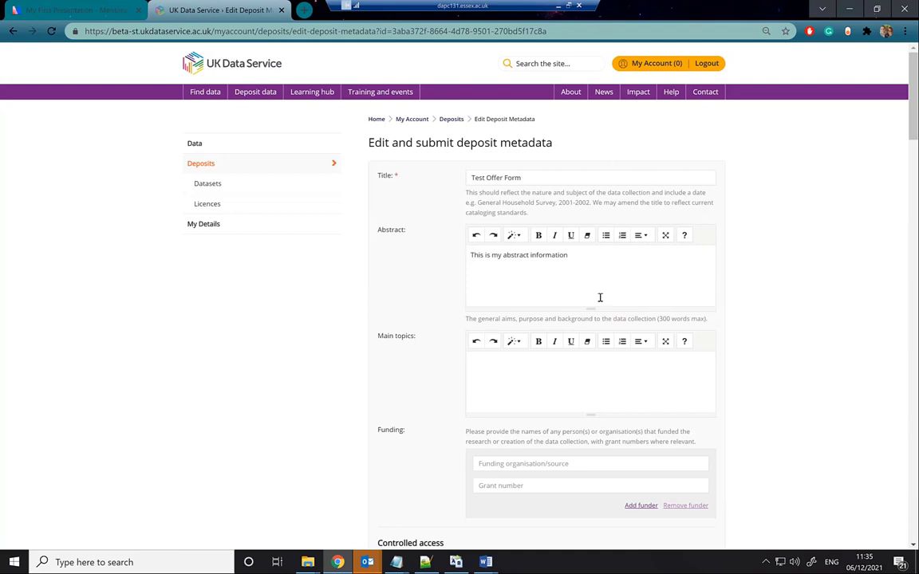
scroll(600, 298, "down", 2)
scroll(600, 297, "up", 2)
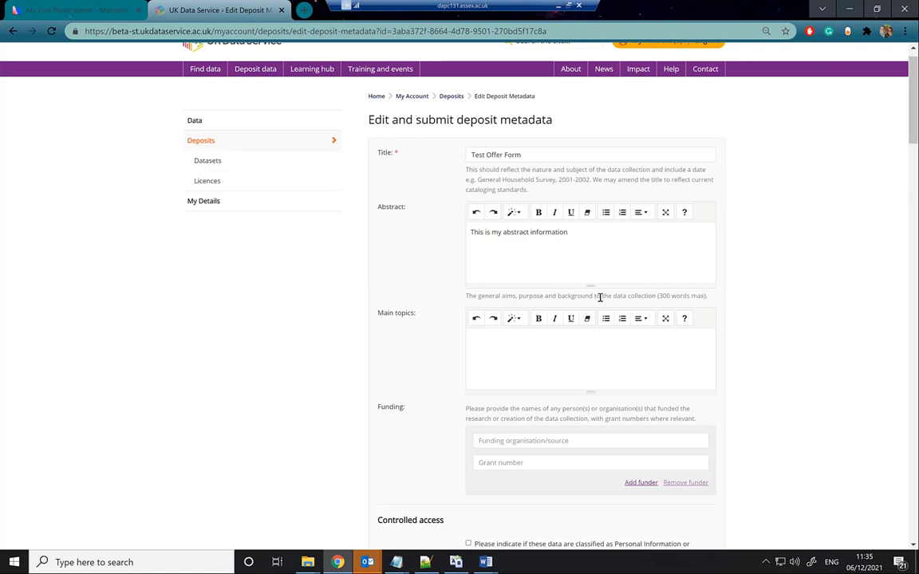
scroll(600, 297, "down", 1)
right_click(600, 298)
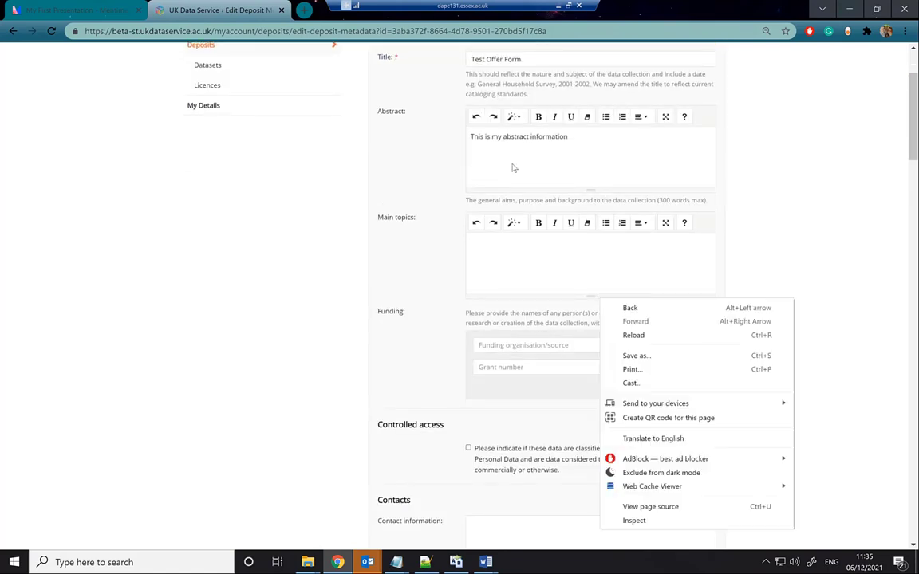
left_click(500, 249)
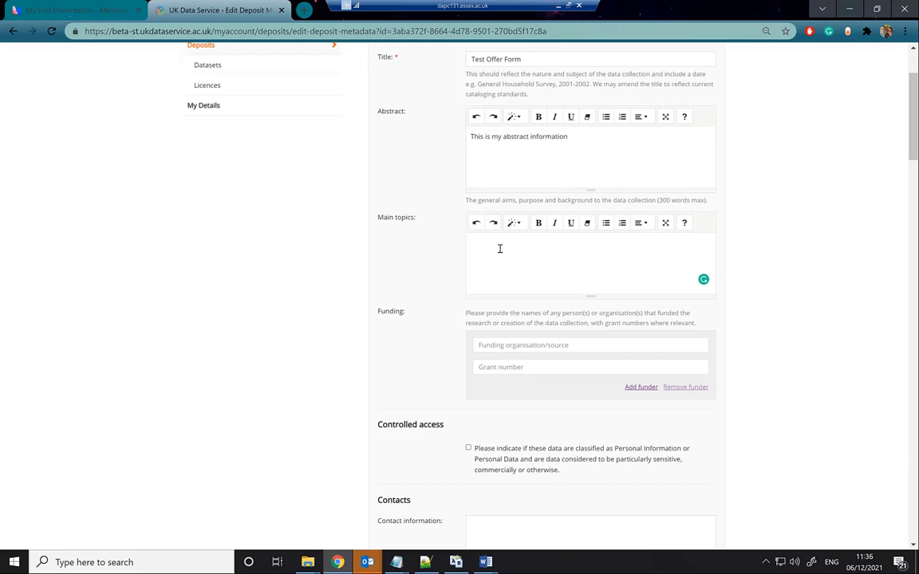
scroll(540, 260, "down", 4)
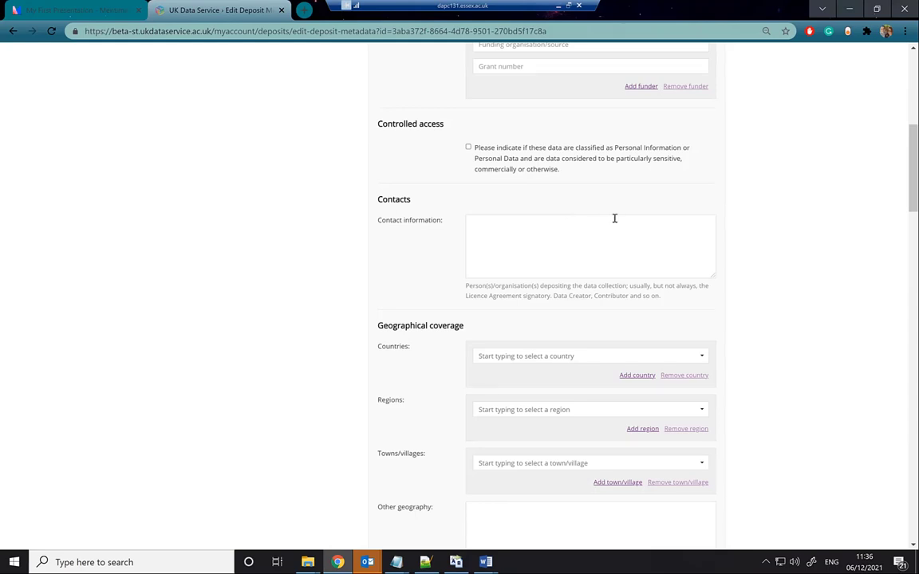
scroll(614, 218, "down", 2)
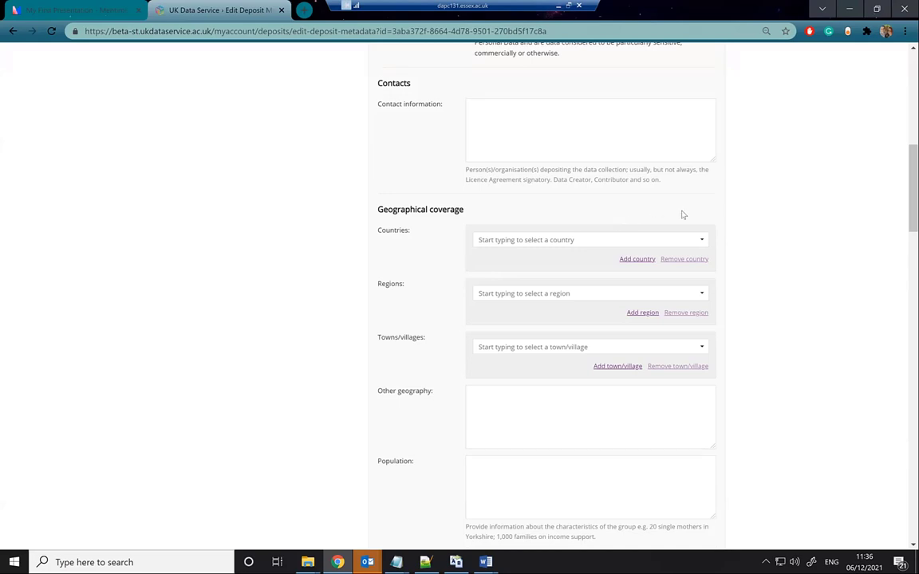
scroll(683, 213, "down", 2)
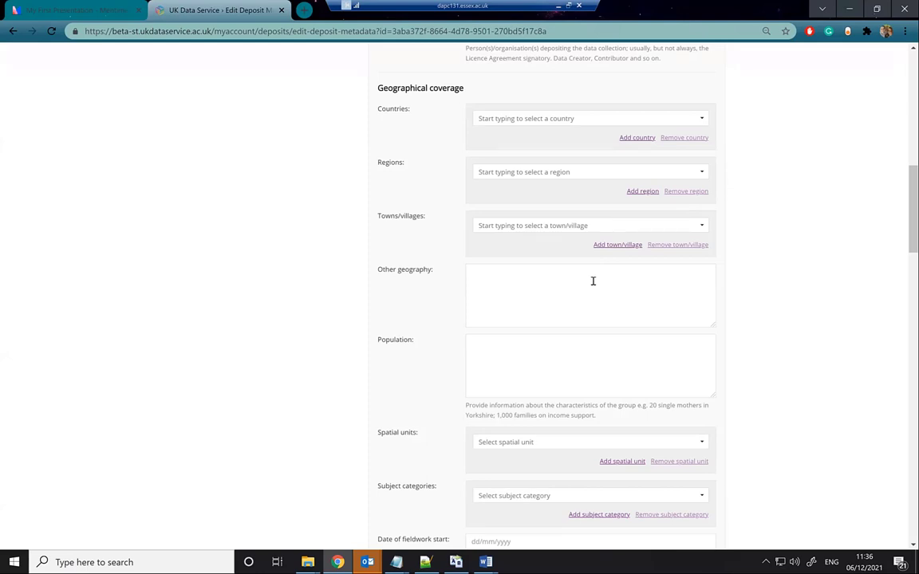
Step: Set the spatial unit in the deposit form to Government Office Regions
scroll(561, 349, "down", 3)
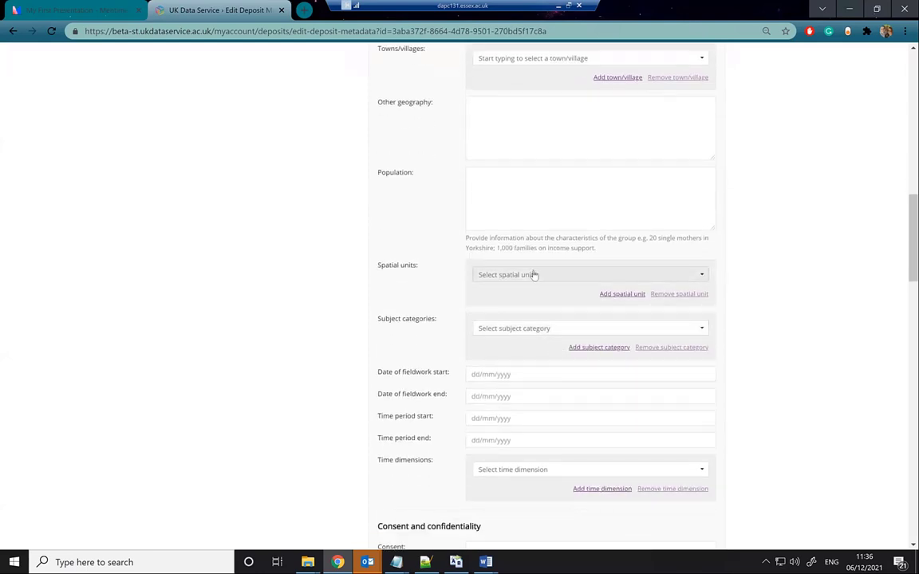
scroll(534, 275, "down", 1)
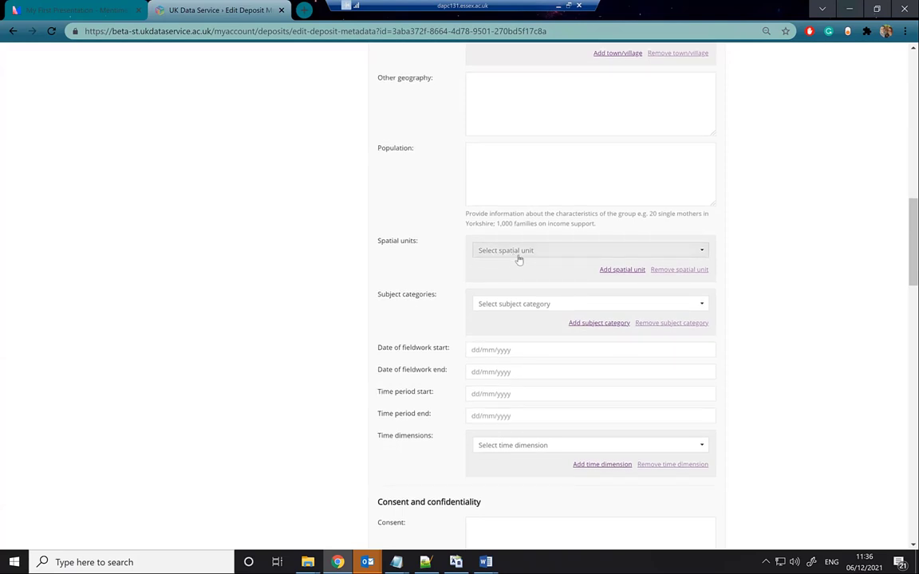
left_click(517, 257)
type("gove")
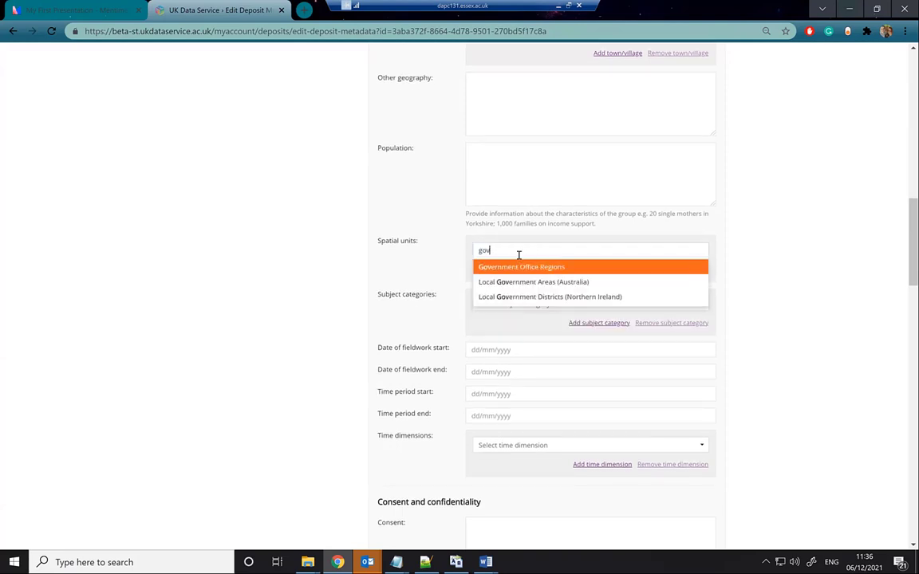
left_click(529, 274)
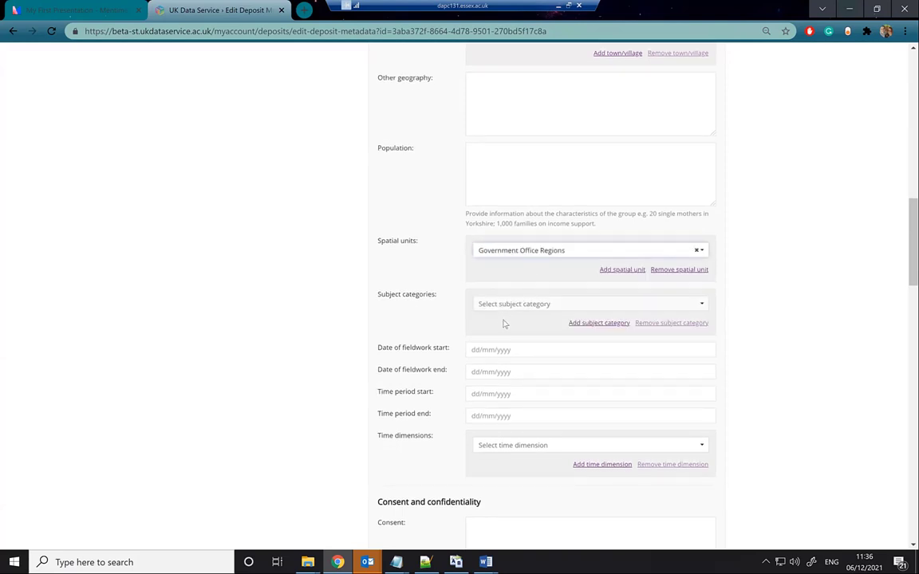
Step: Set the first subject category to "Drug abuse, alcohol and smoking"
left_click(509, 302)
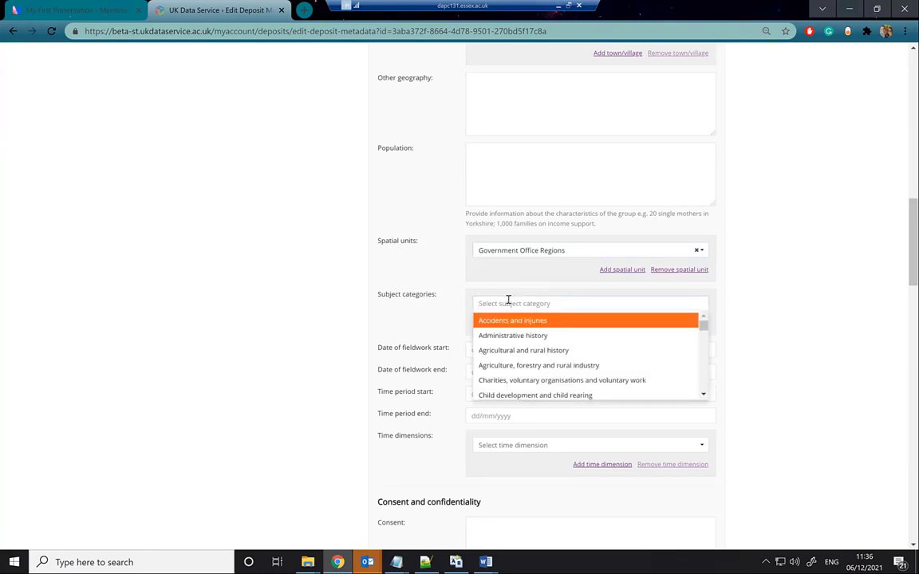
scroll(543, 357, "down", 1)
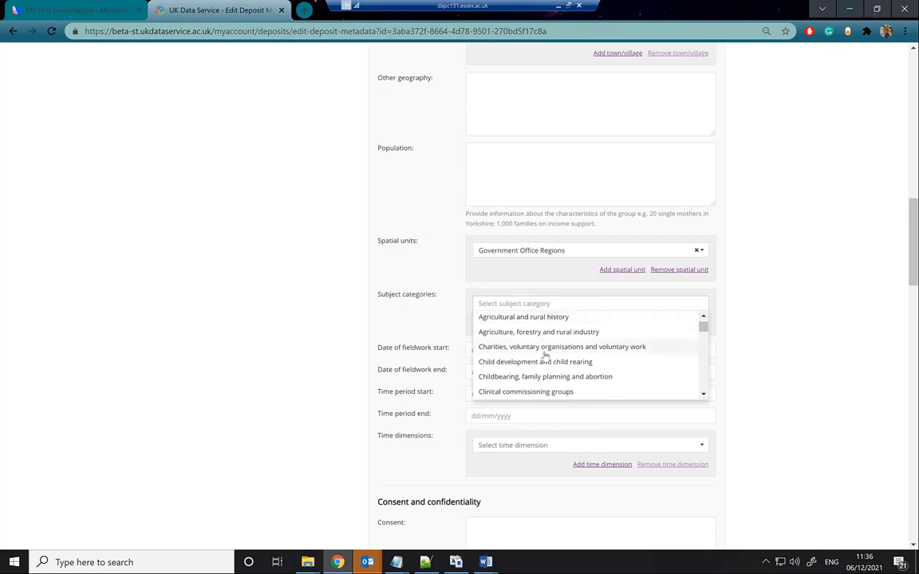
scroll(545, 357, "down", 1)
scroll(545, 357, "down", 2)
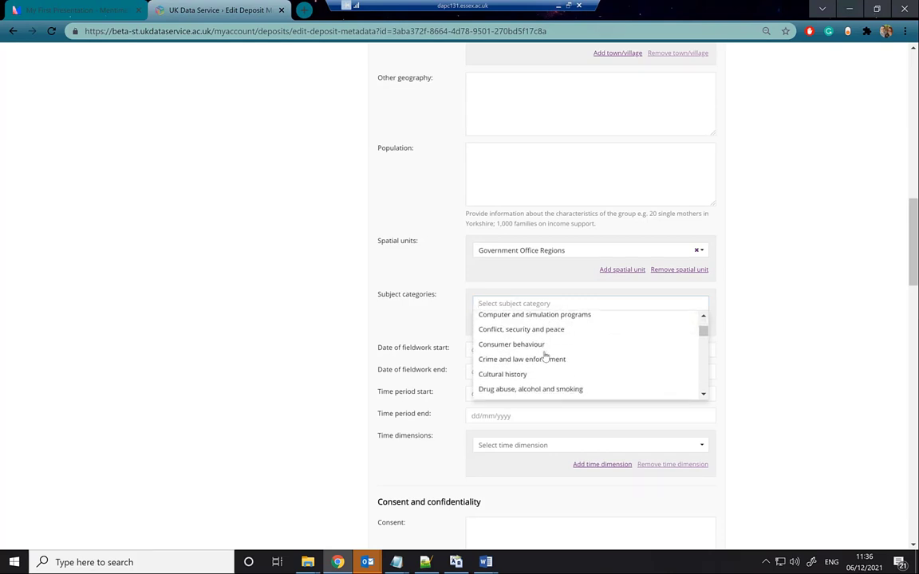
scroll(548, 379, "down", 1)
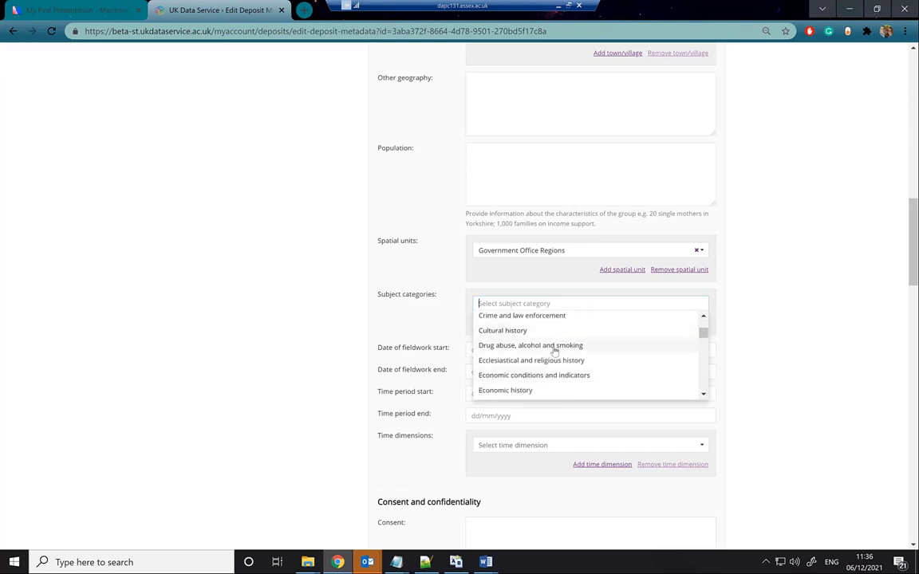
left_click(572, 346)
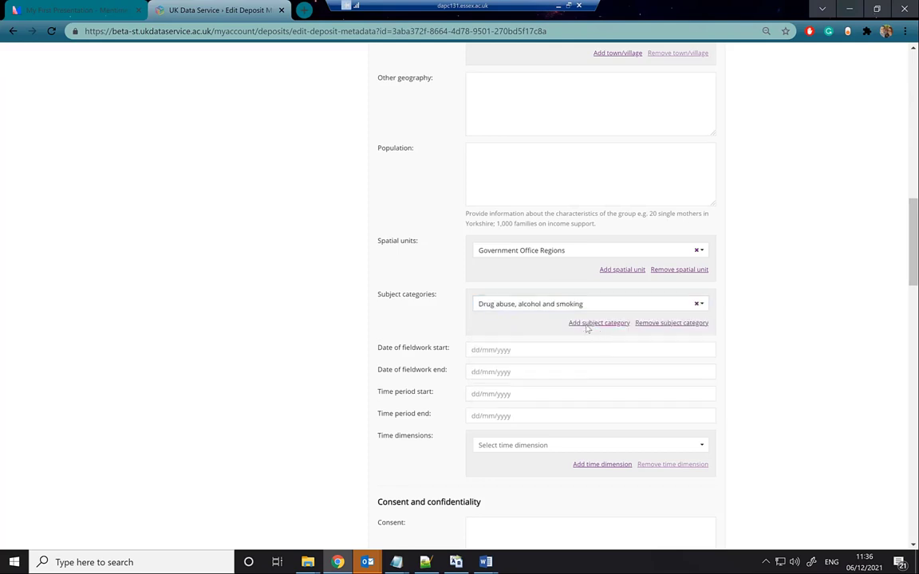
Step: Add a second subject category, "Agricultural and rural history"
left_click(590, 324)
left_click(522, 365)
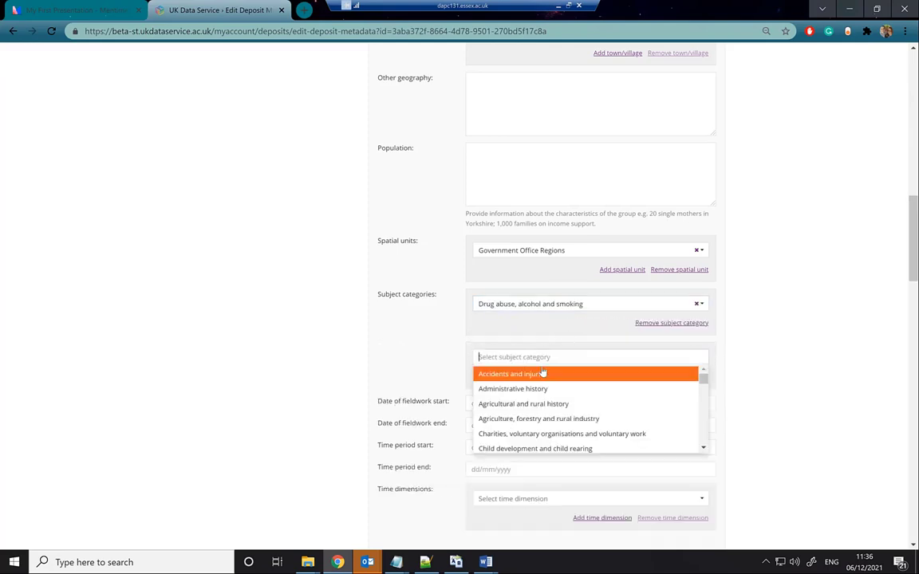
left_click(509, 404)
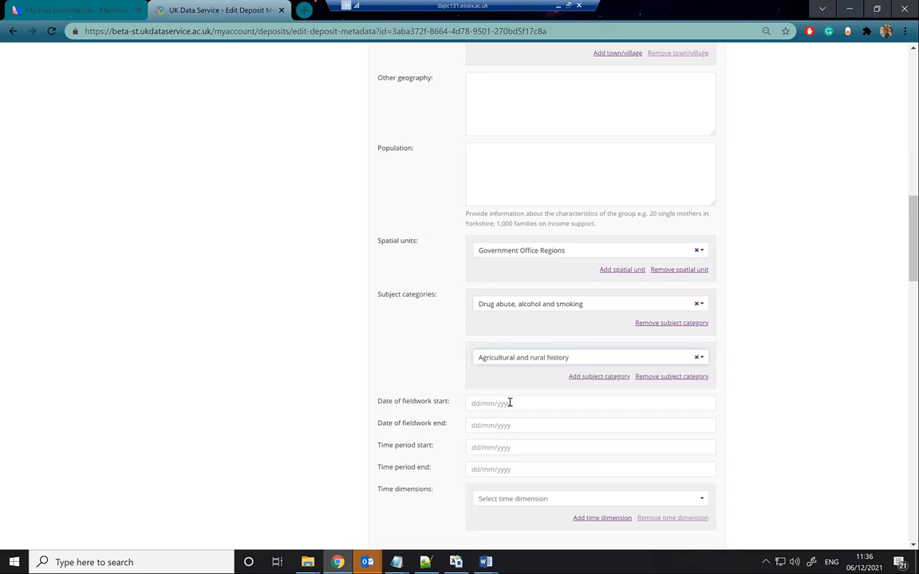
scroll(509, 404, "down", 2)
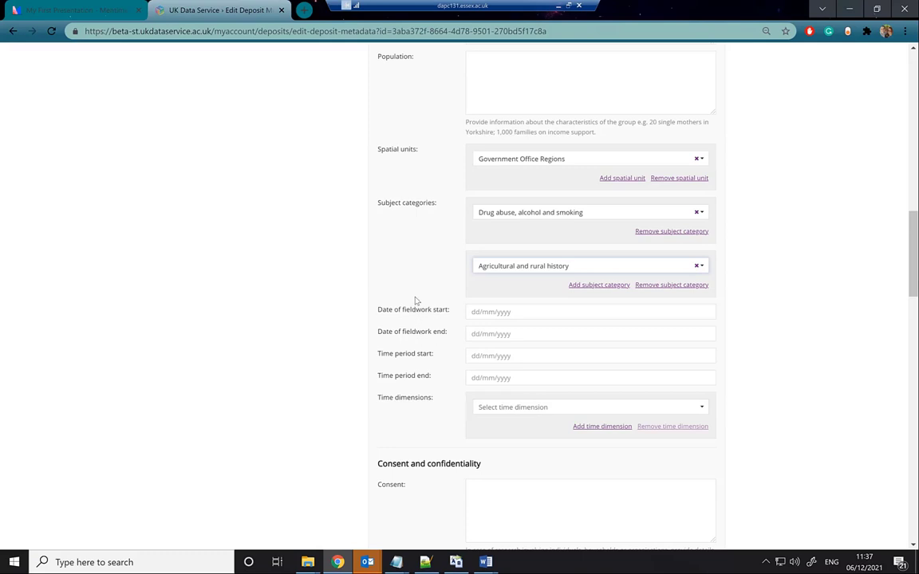
Step: Enter "25000 individuals" as the number of units in the Methodology section
scroll(582, 337, "down", 3)
scroll(583, 338, "down", 3)
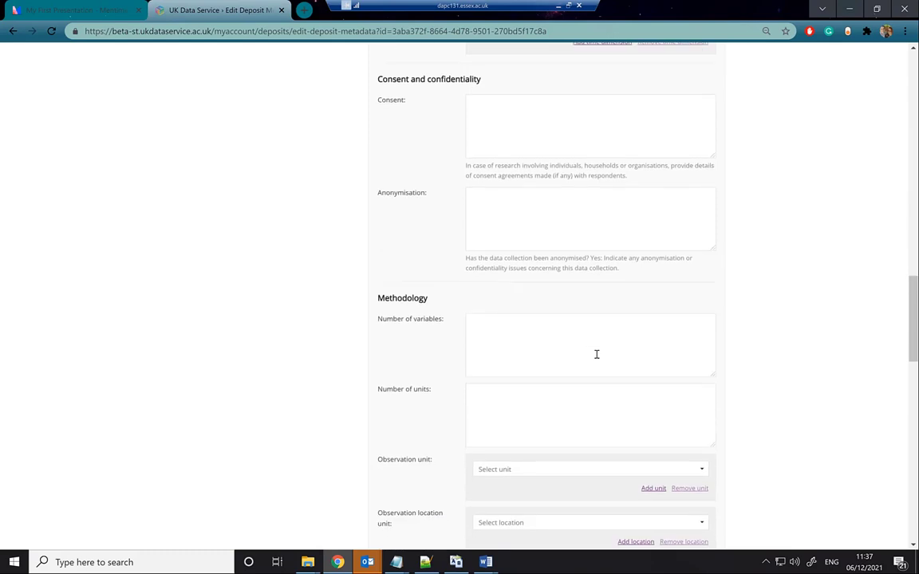
scroll(596, 354, "down", 2)
left_click(533, 238)
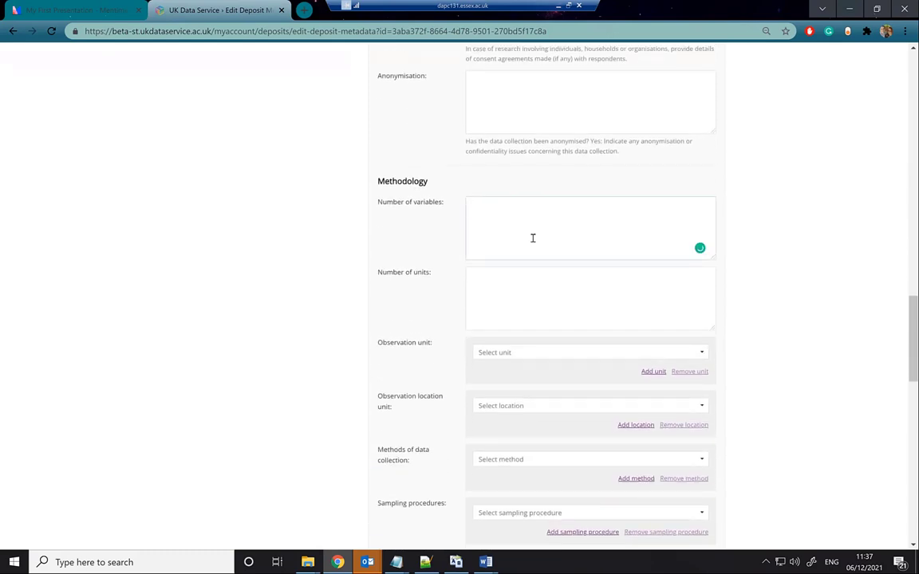
scroll(540, 268, "down", 1)
scroll(540, 268, "down", 1)
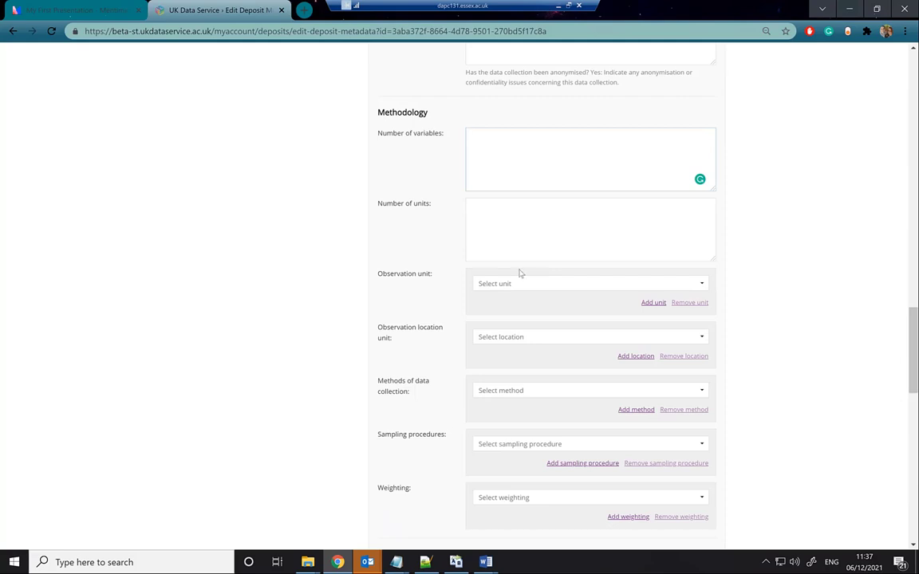
left_click(527, 219)
scroll(527, 219, "down", 1)
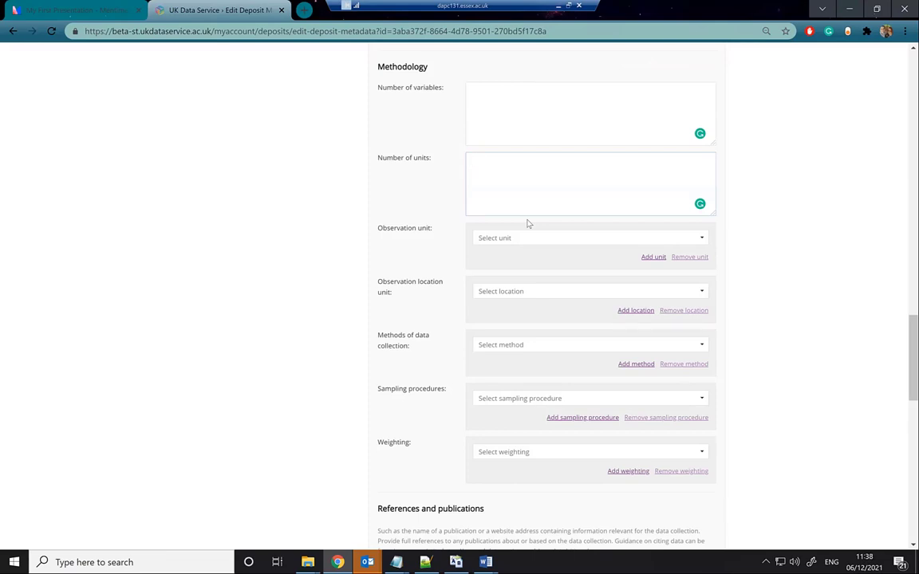
type("25000 individuals")
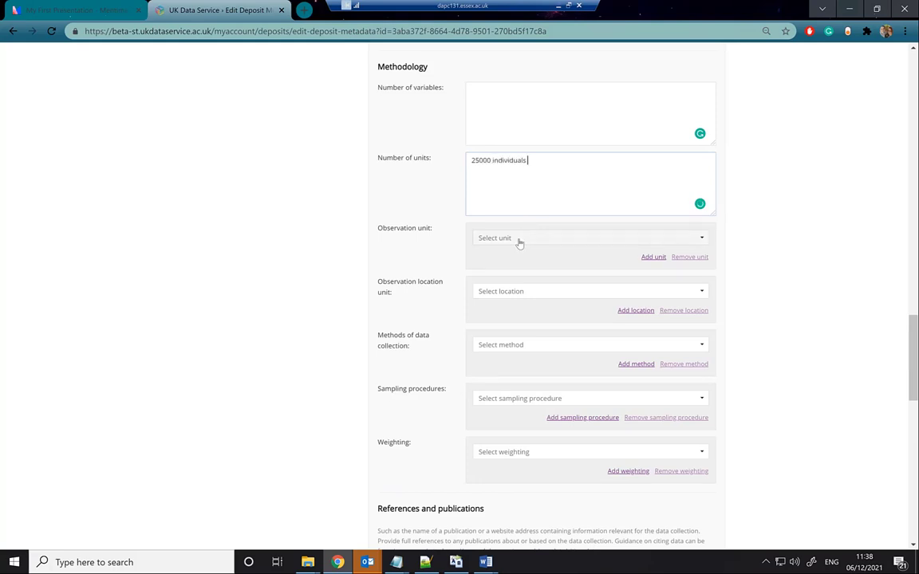
Step: Set the observation unit to Individuals and the observation location unit to National
left_click(519, 239)
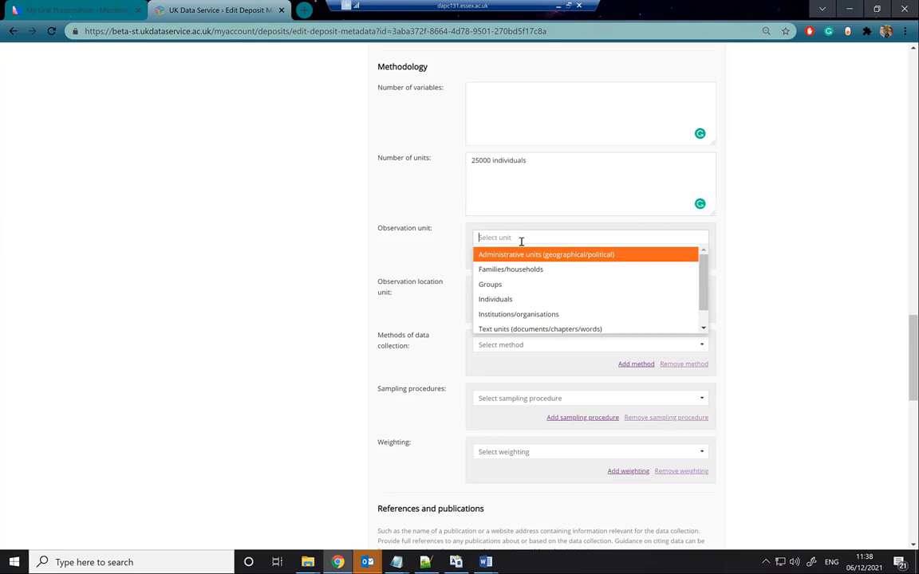
left_click(523, 300)
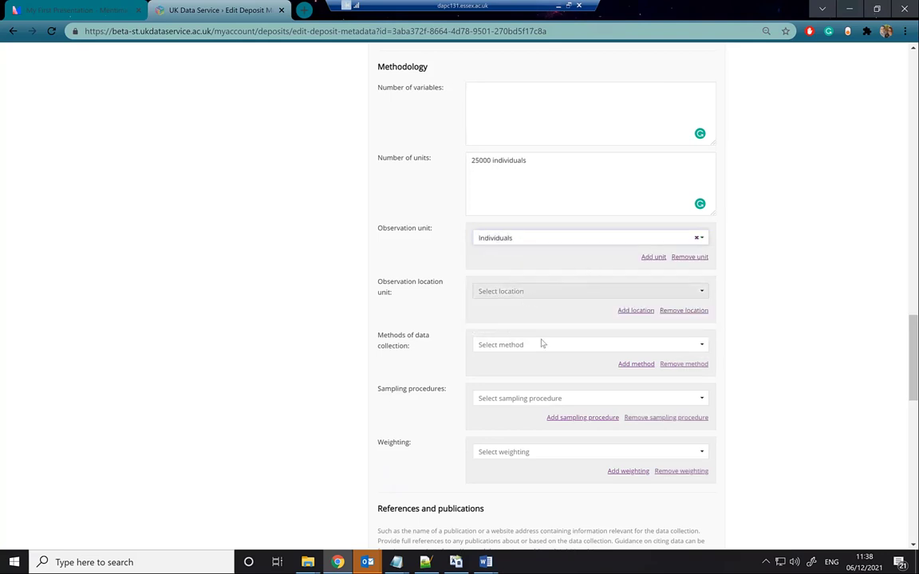
scroll(533, 345, "down", 2)
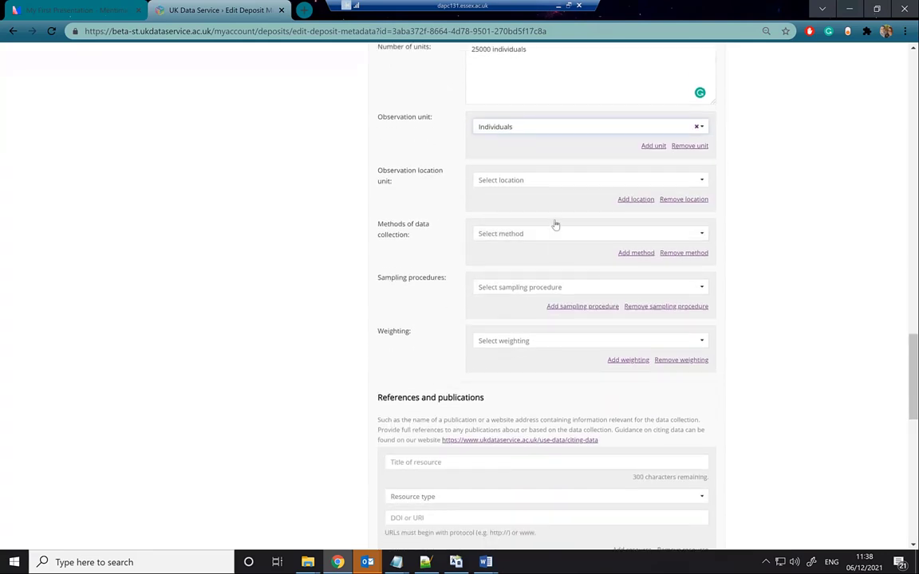
left_click(524, 177)
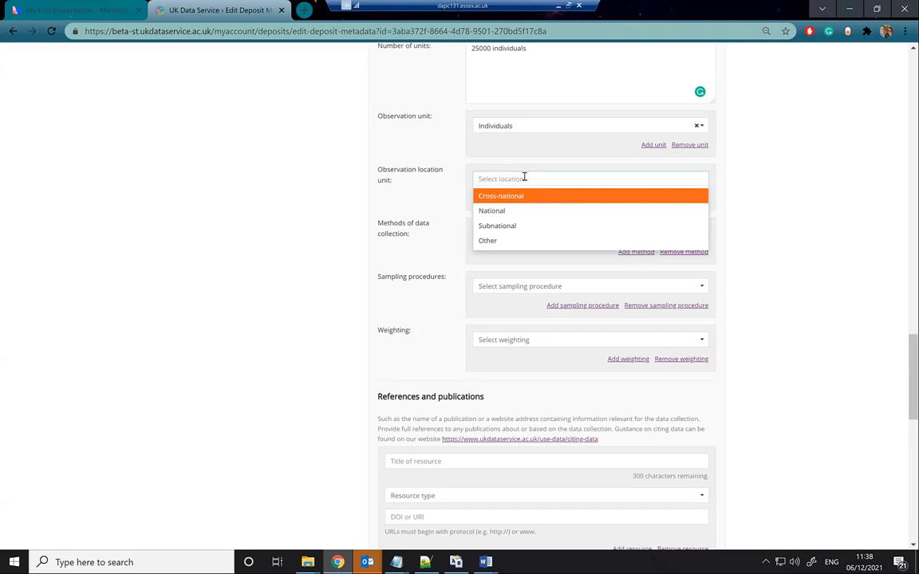
left_click(504, 213)
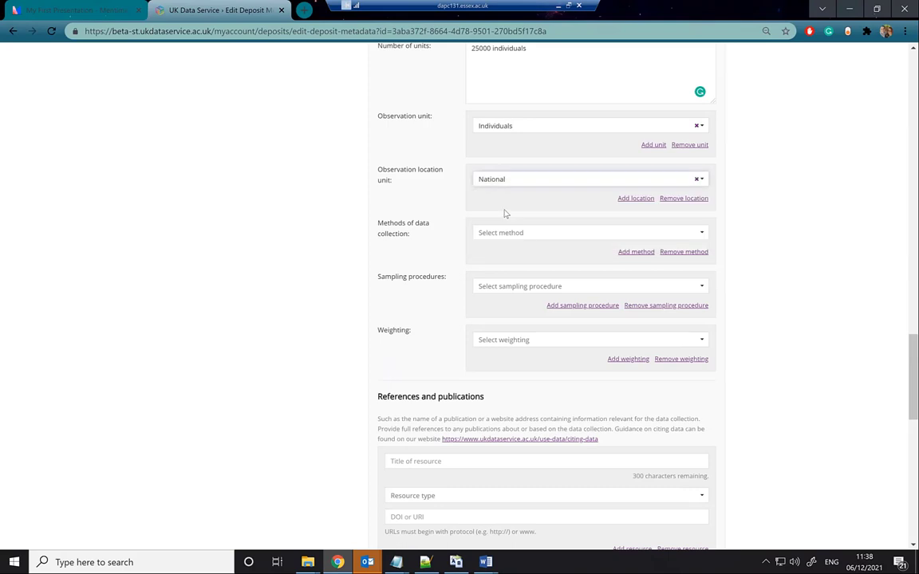
Step: Set the first method of data collection to "Self-administered questionnaire"
scroll(504, 213, "down", 1)
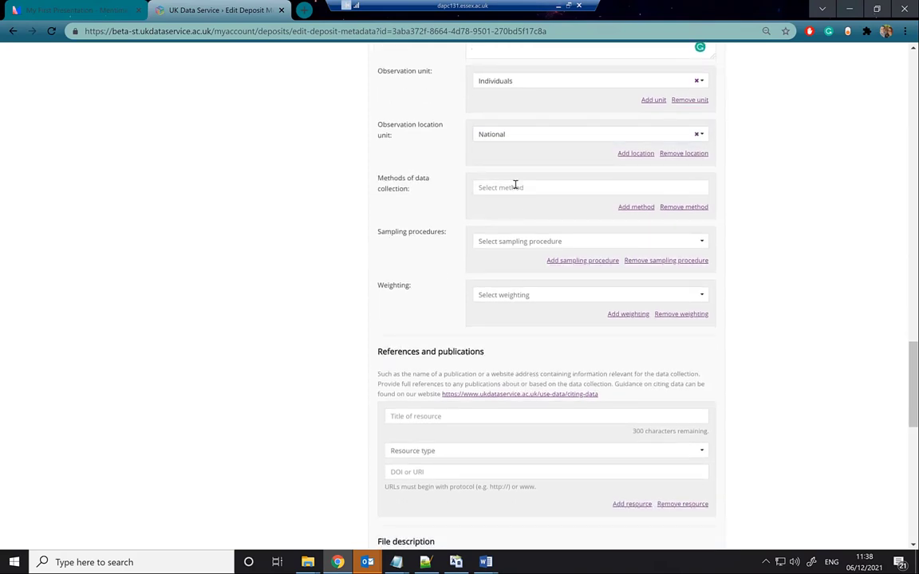
left_click(516, 185)
scroll(599, 238, "down", 3)
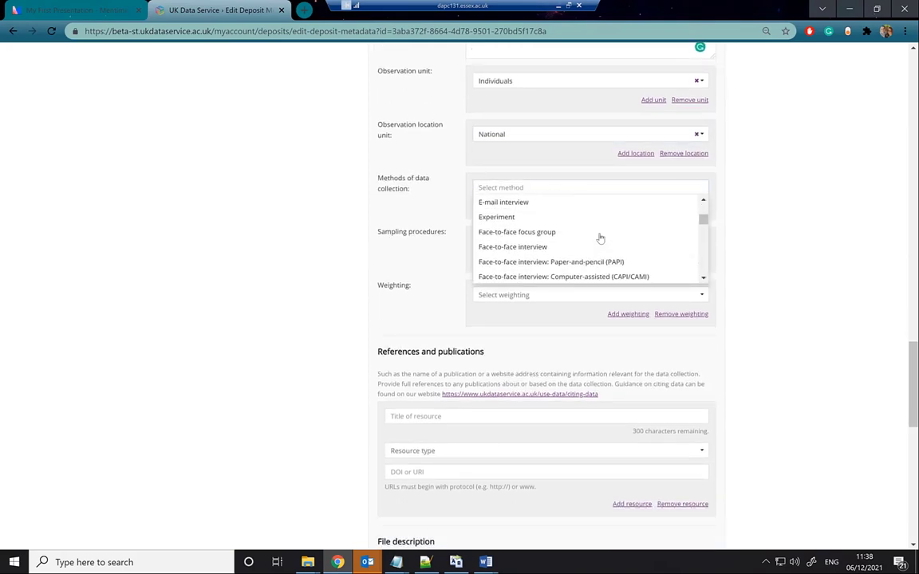
scroll(600, 238, "down", 3)
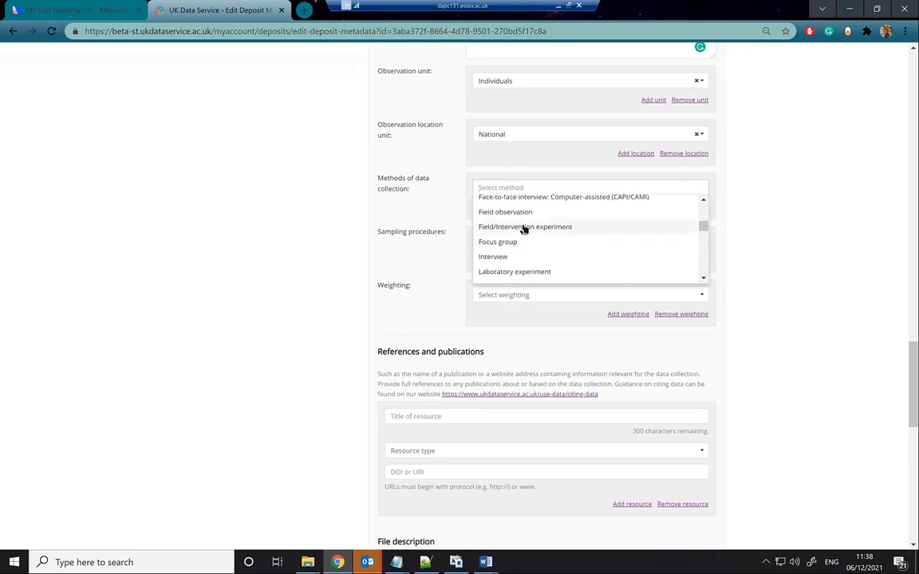
scroll(533, 246, "down", 1)
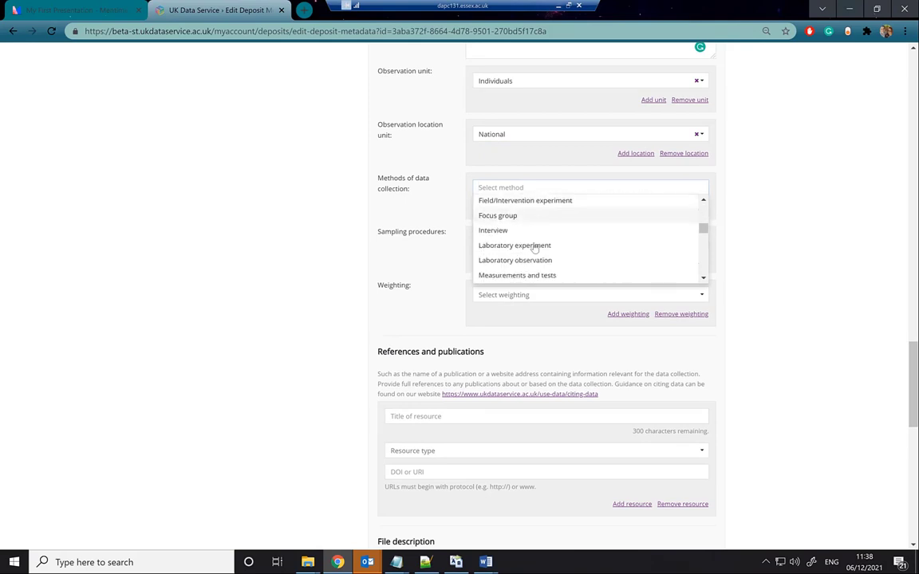
scroll(534, 248, "down", 8)
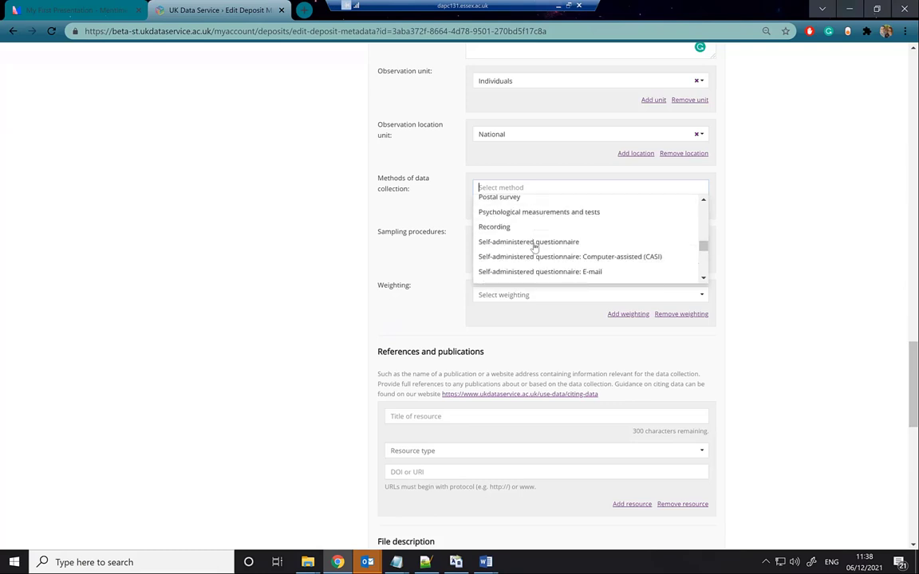
left_click(536, 243)
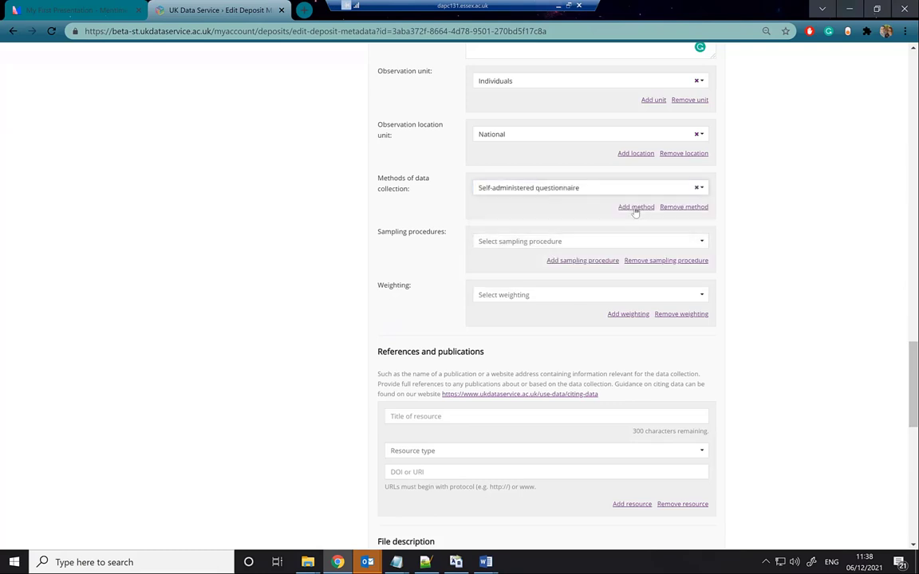
Step: Add a second method of data collection, "Clinical measurements"
left_click(636, 208)
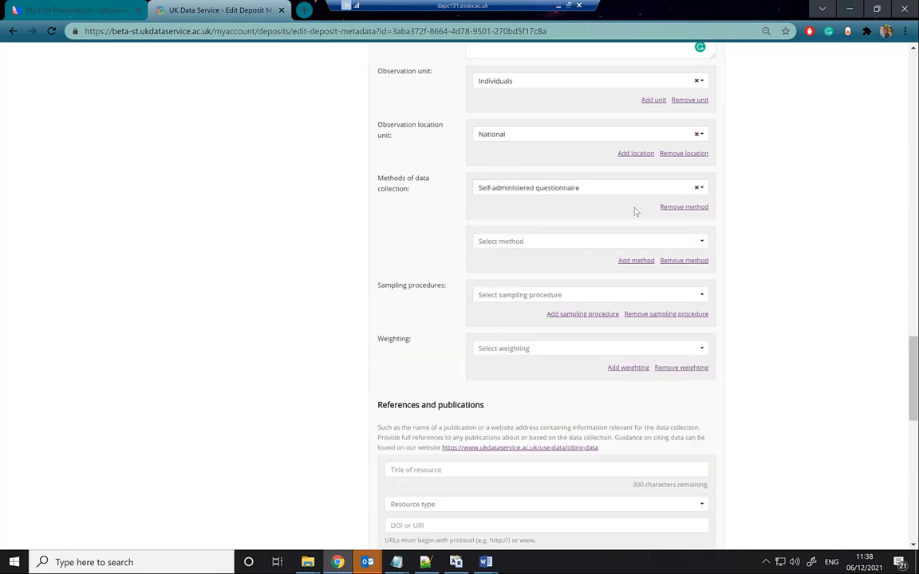
left_click(611, 244)
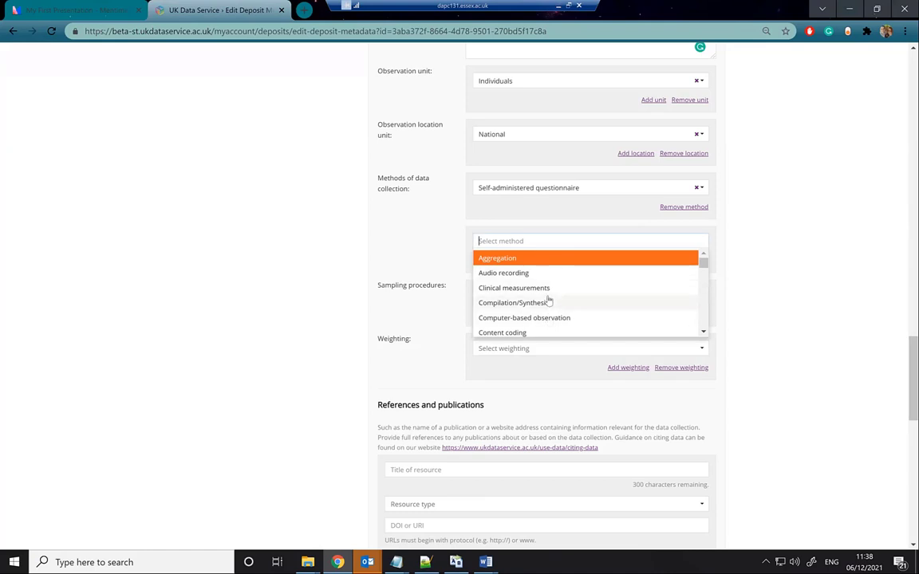
left_click(535, 289)
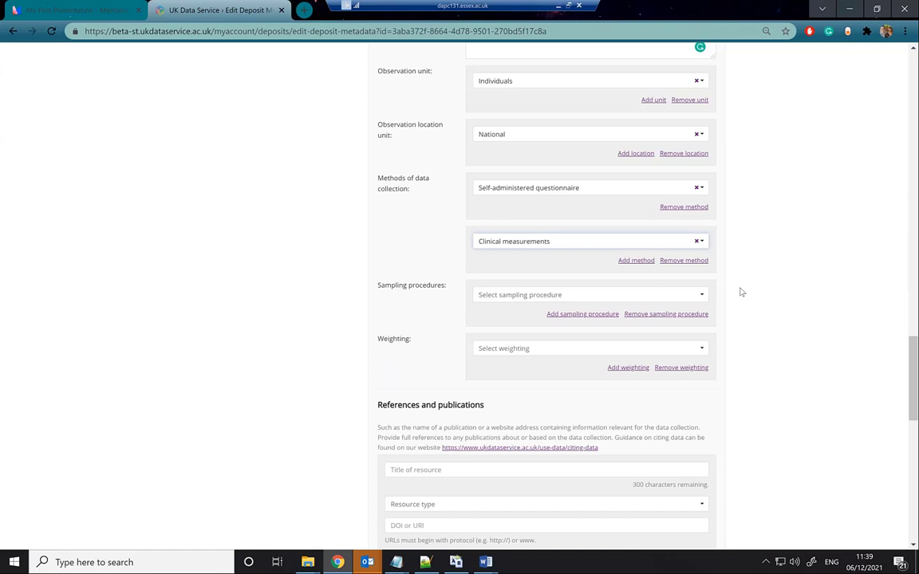
Step: Set the sampling procedure to Other and describe it as "Other sampling procedure - details"
left_click(556, 296)
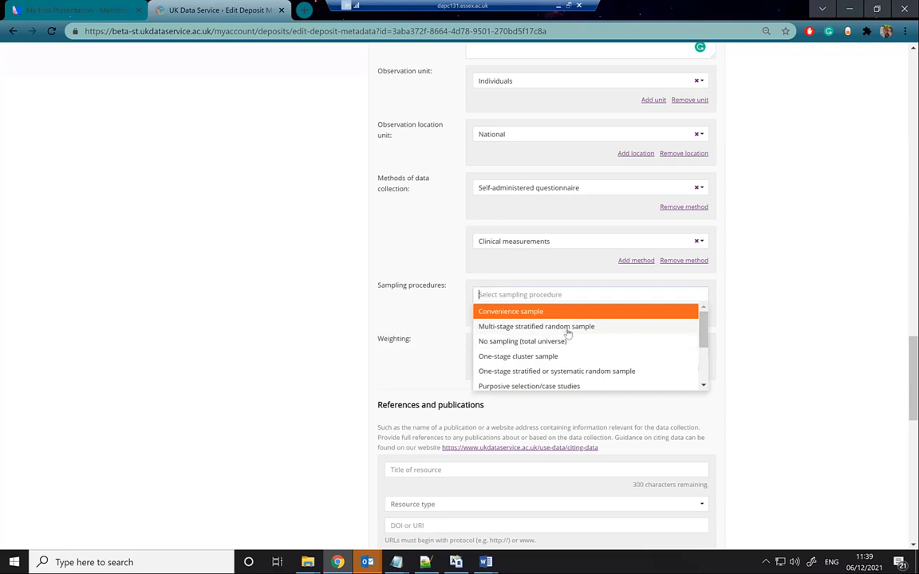
scroll(612, 347, "down", 2)
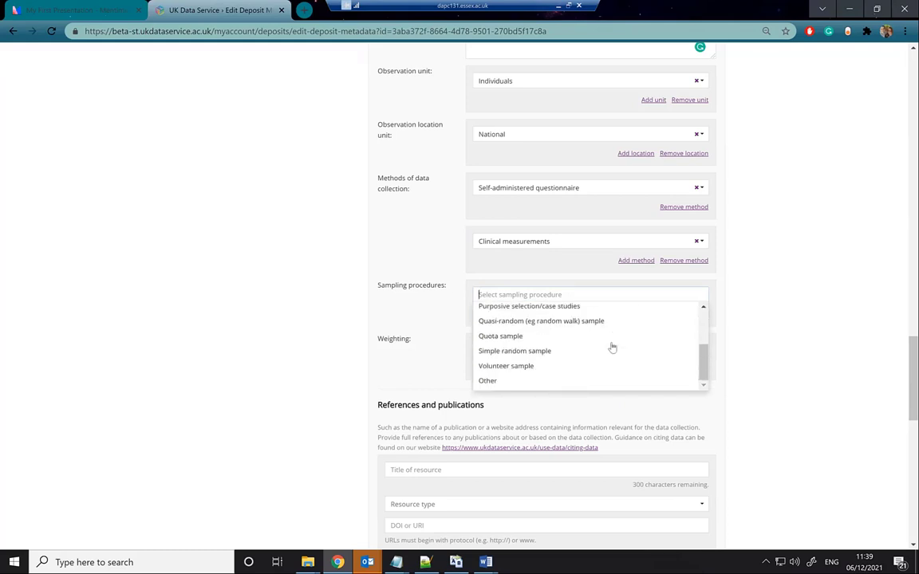
left_click(511, 382)
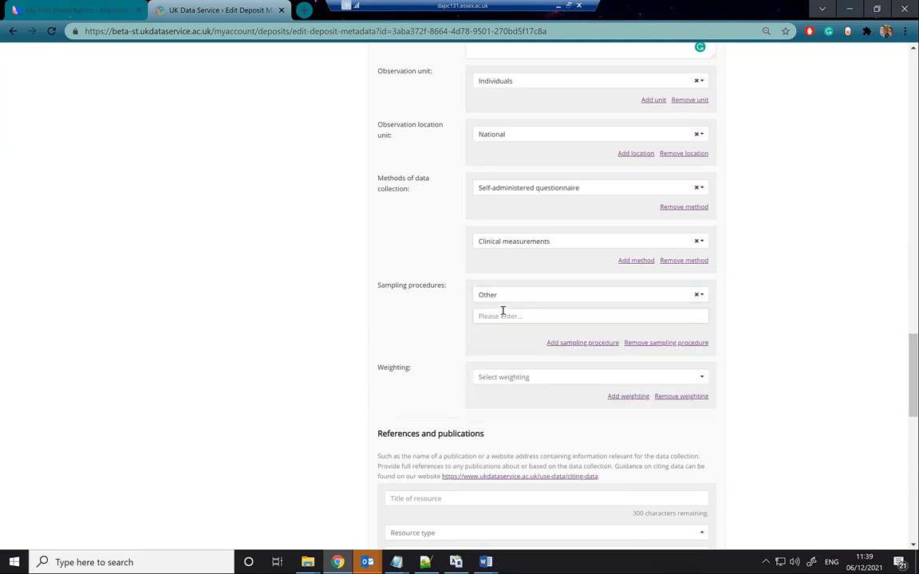
type("Other sampling procedure - details")
Step: Set the weighting to "Weighting used. See documentation for details"
left_click(511, 376)
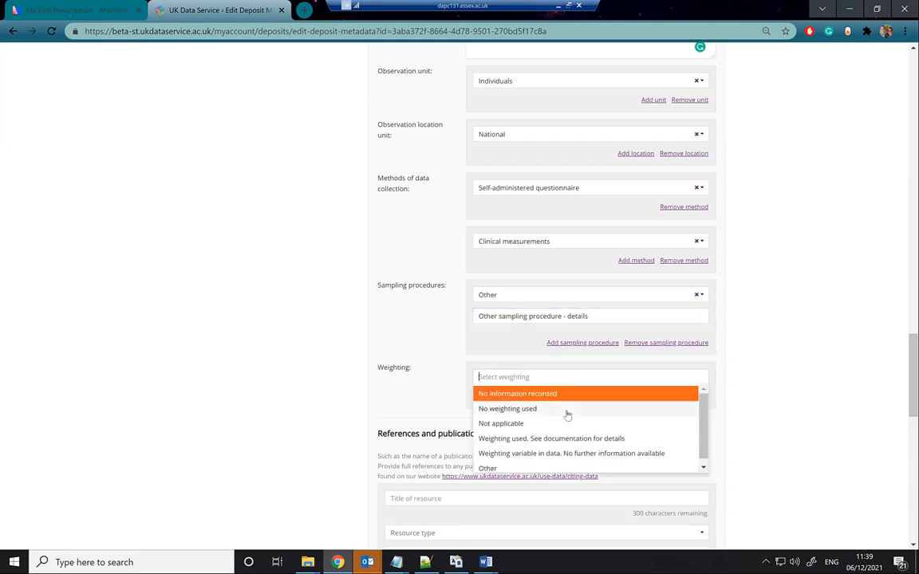
scroll(618, 375, "down", 2)
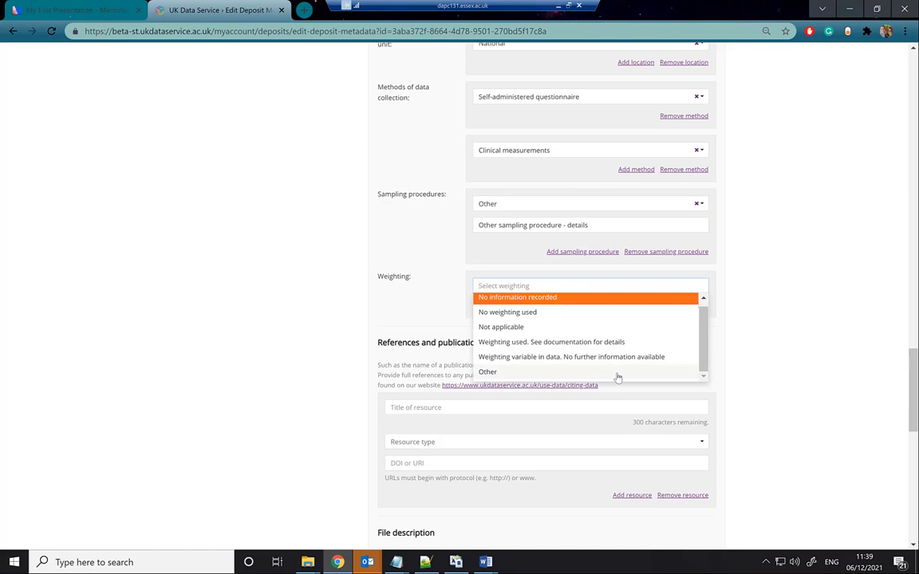
left_click(546, 343)
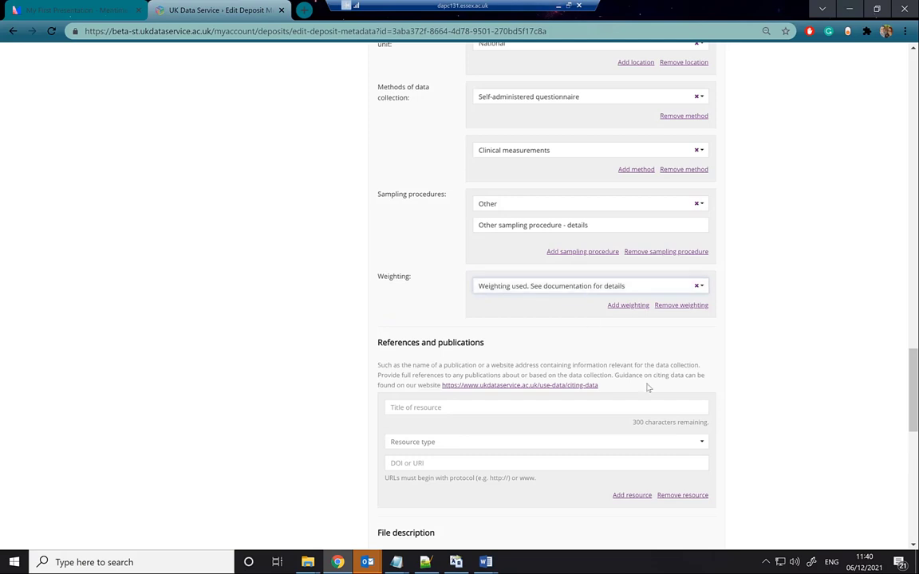
Step: Examine the references, file description, digitisation, sources used and source location fields through to the end of the deposit form
scroll(648, 386, "down", 2)
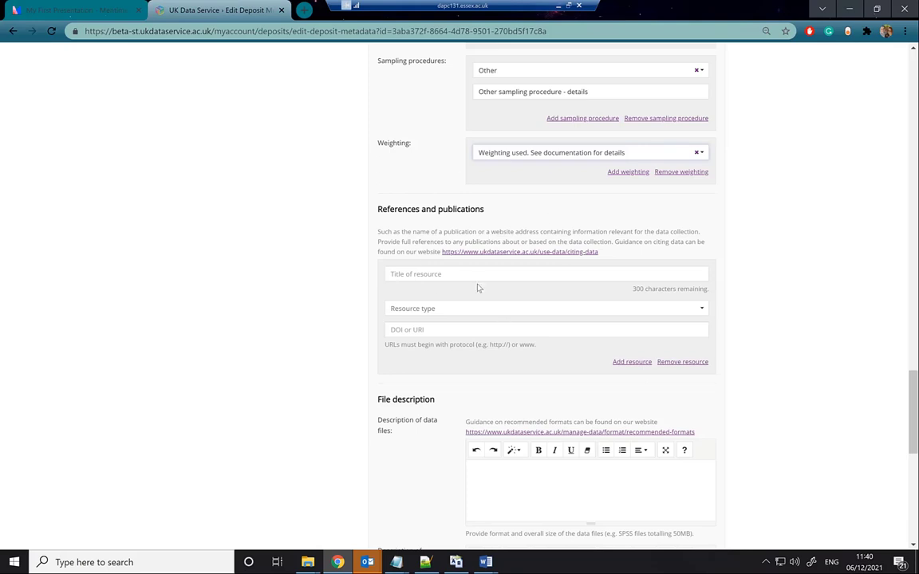
scroll(479, 285, "down", 1)
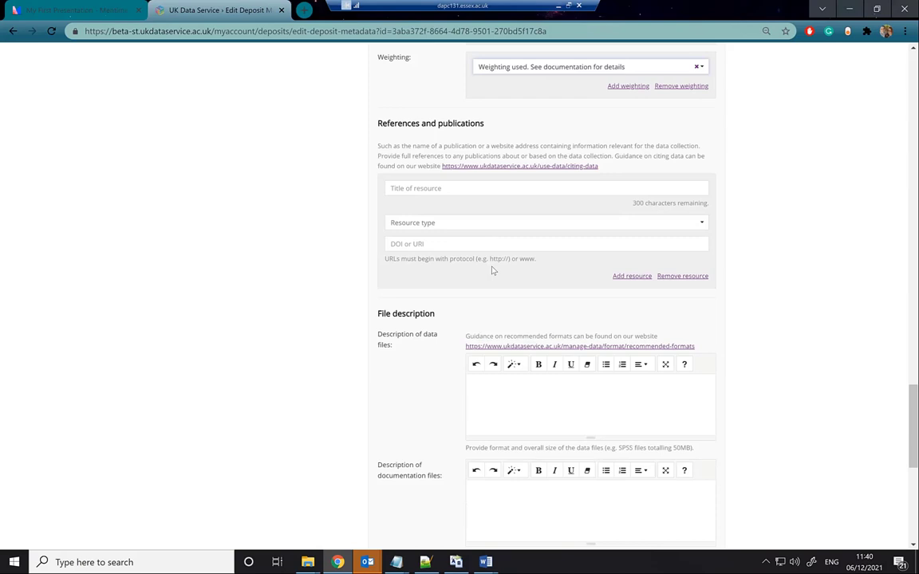
scroll(493, 271, "down", 2)
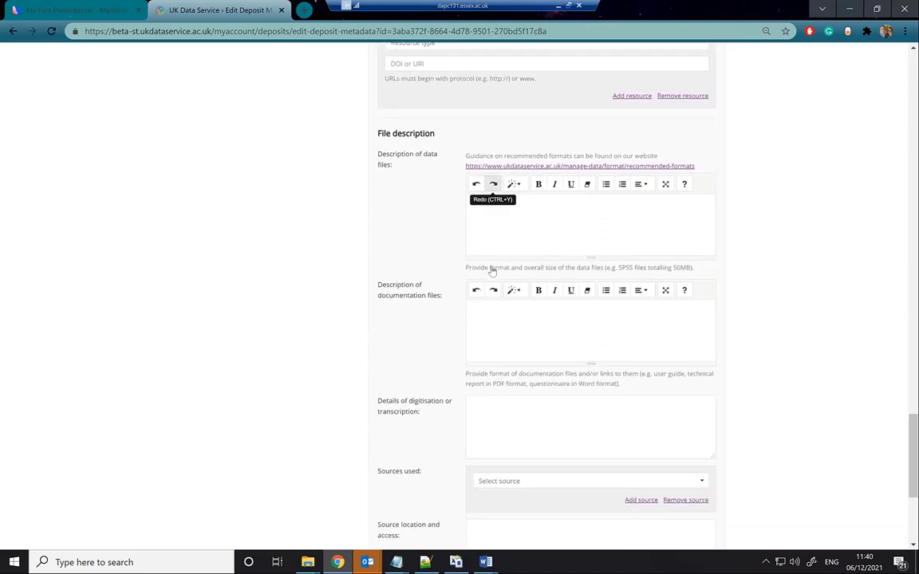
scroll(511, 267, "down", 1)
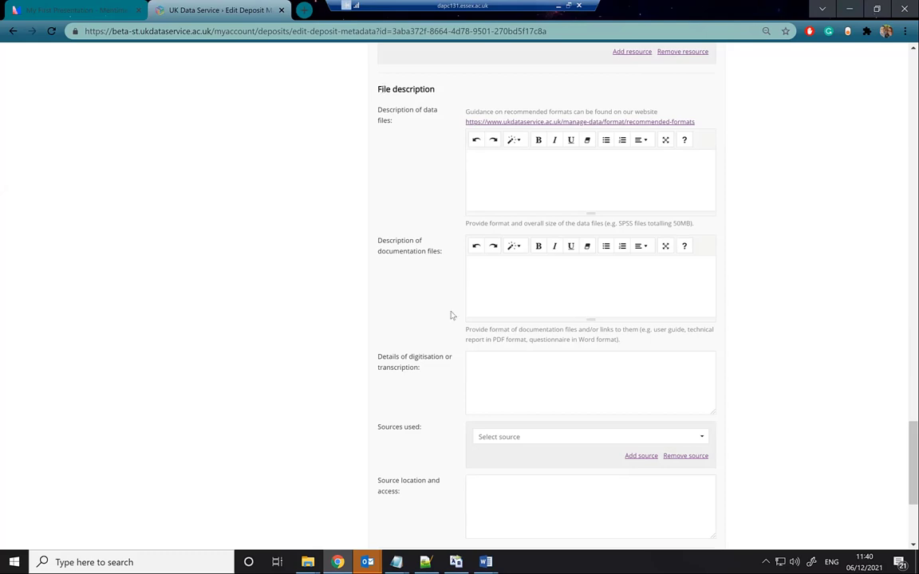
scroll(450, 316, "down", 2)
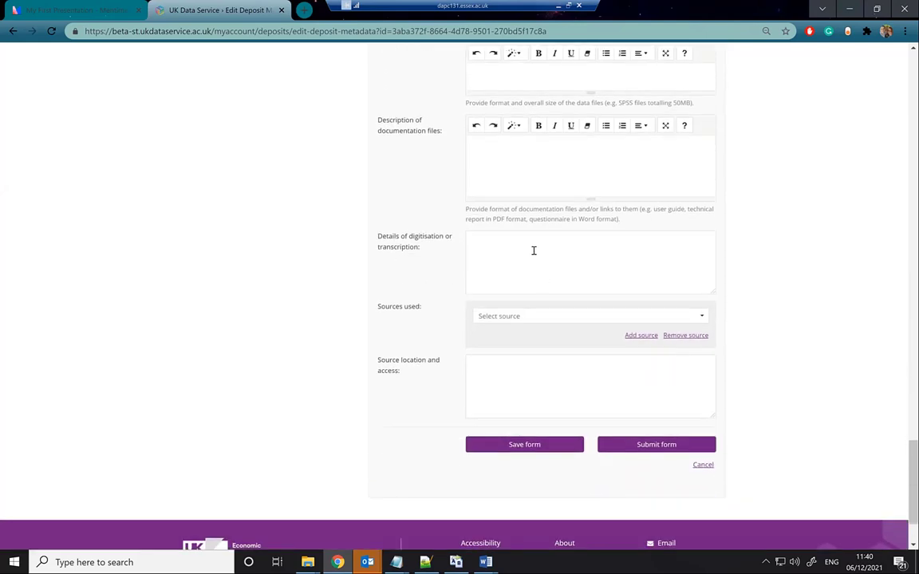
scroll(558, 205, "up", 2)
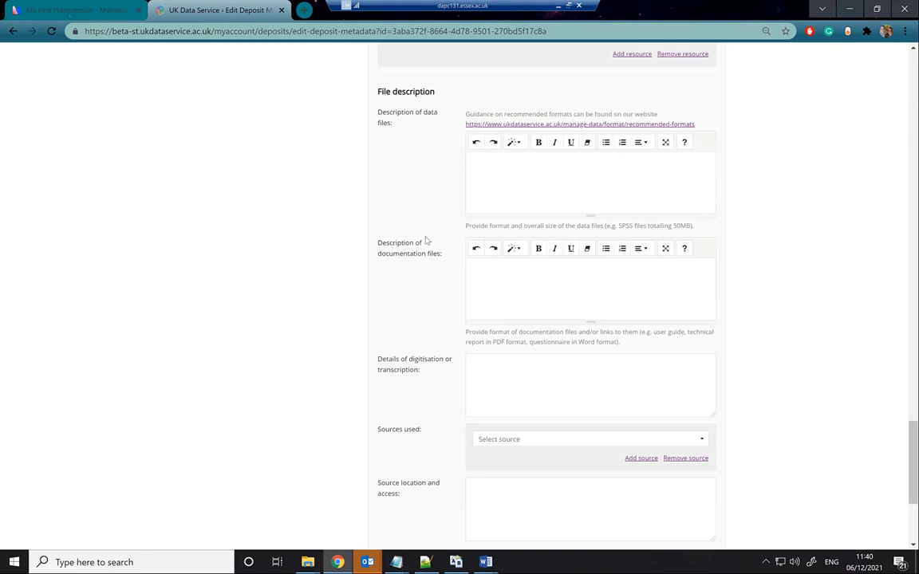
scroll(426, 263, "down", 2)
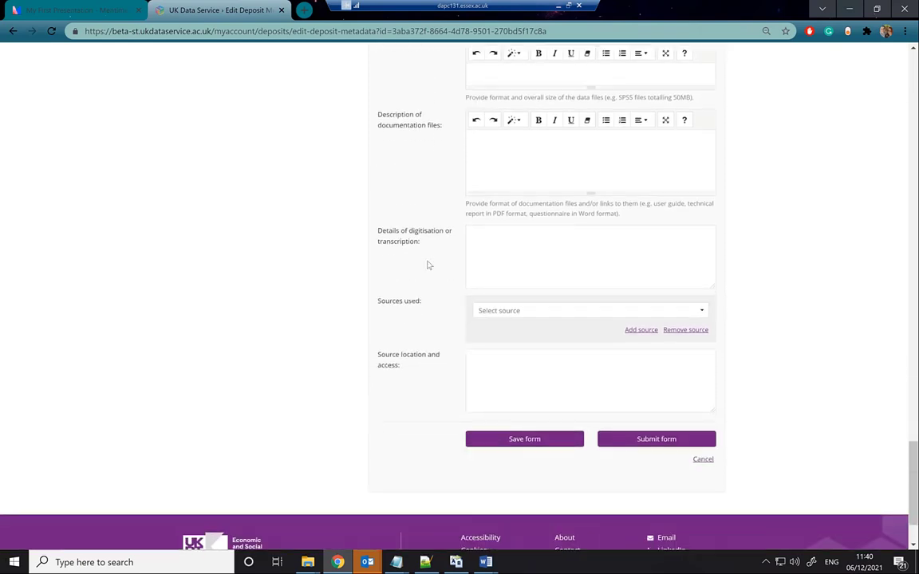
scroll(427, 265, "down", 1)
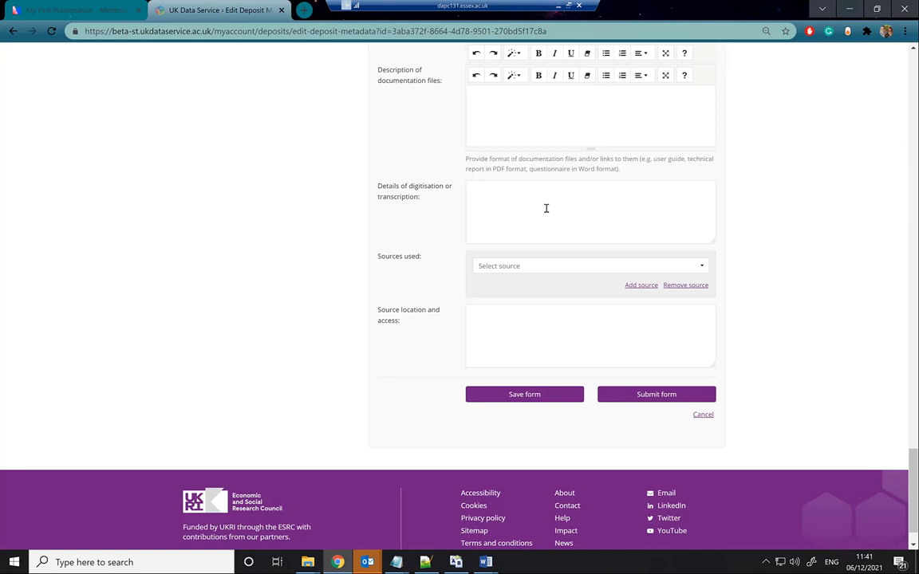
left_click(504, 268)
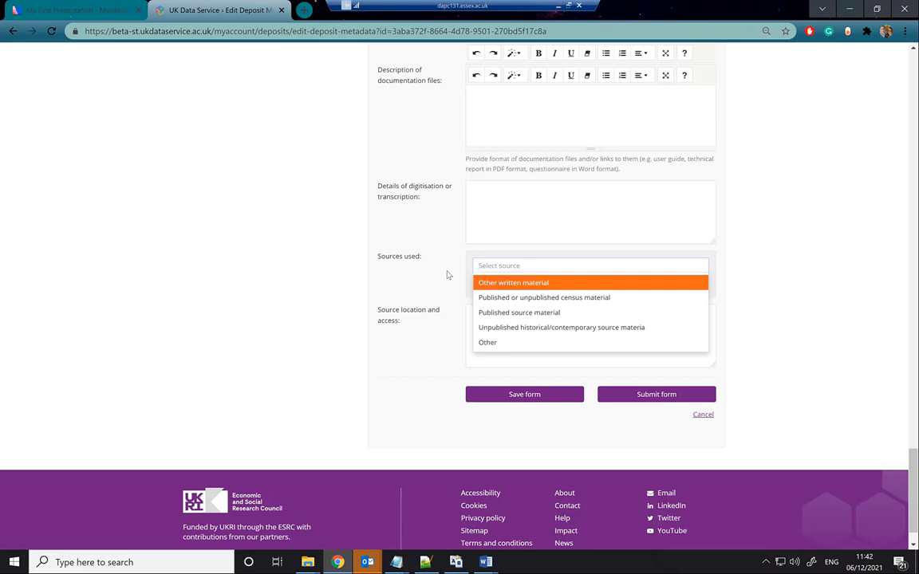
left_click(554, 338)
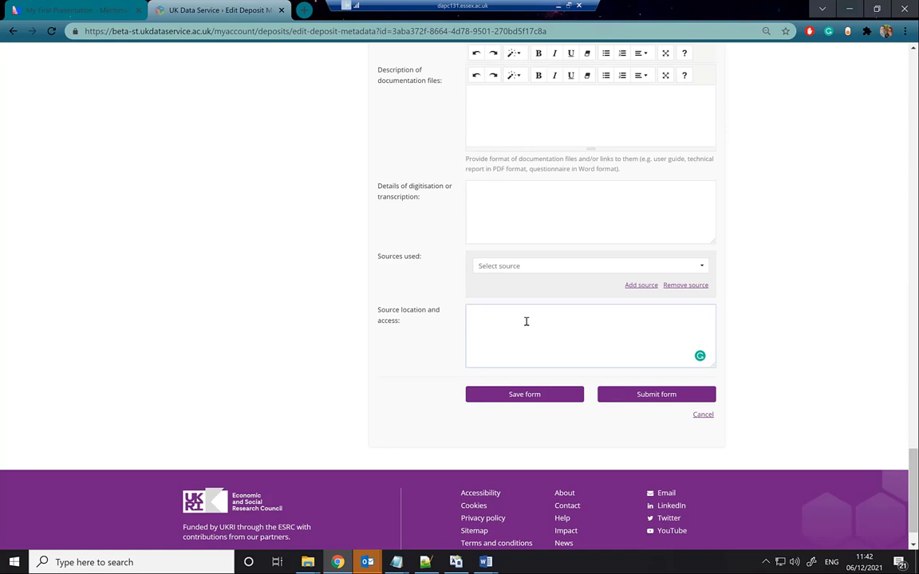
Step: Recheck the method, sampling and weighting entries and submit the completed deposit form
scroll(485, 204, "up", 20)
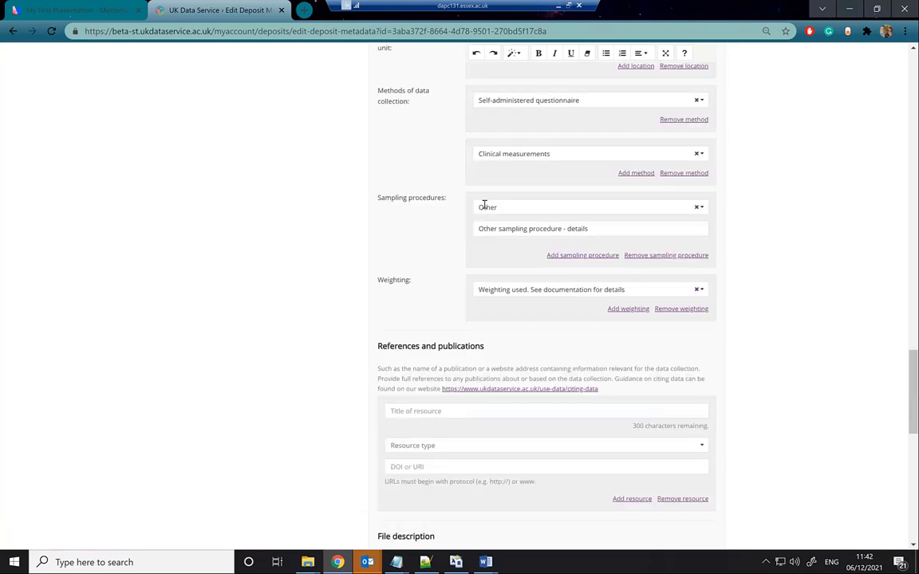
scroll(485, 205, "down", 20)
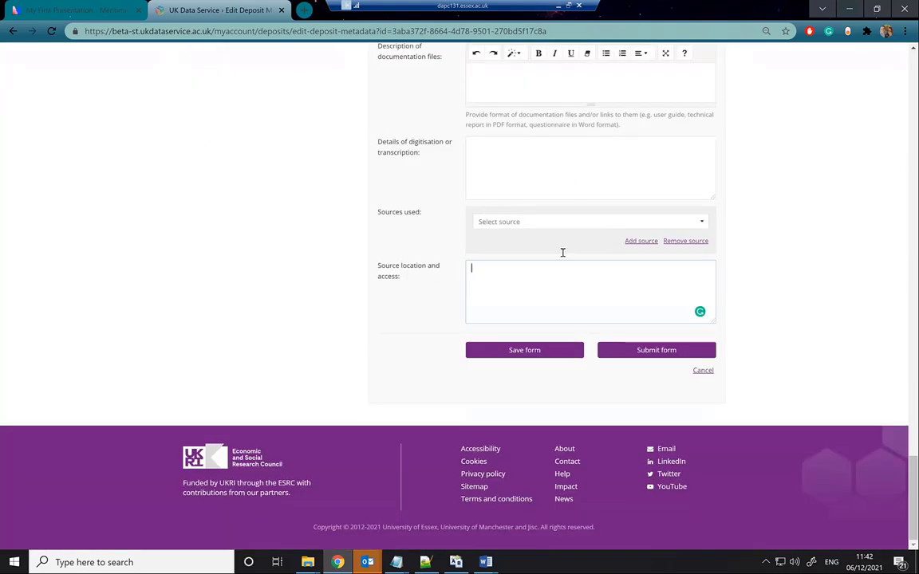
left_click(649, 356)
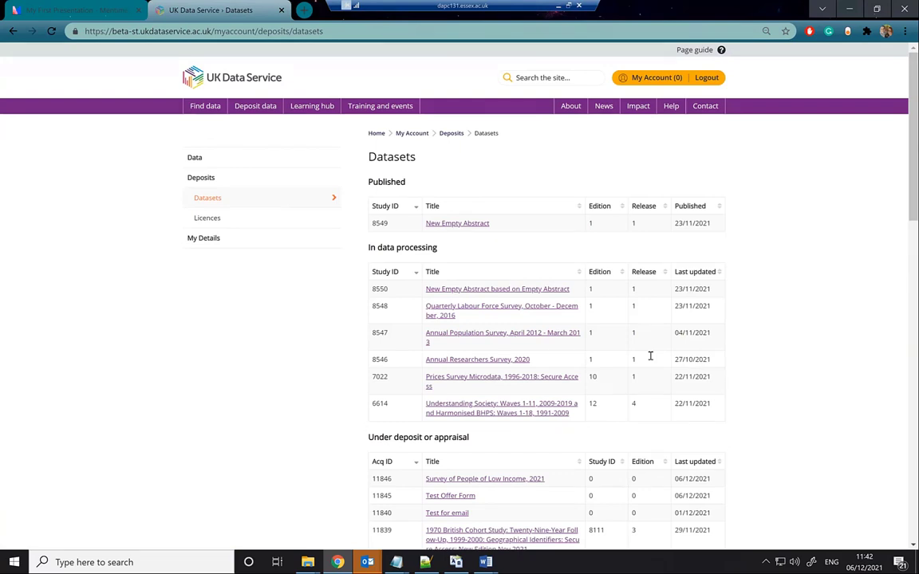
Step: Open the draft licence for Test Offer Form and read the proposed licence text through to the further conditions section
left_click(209, 218)
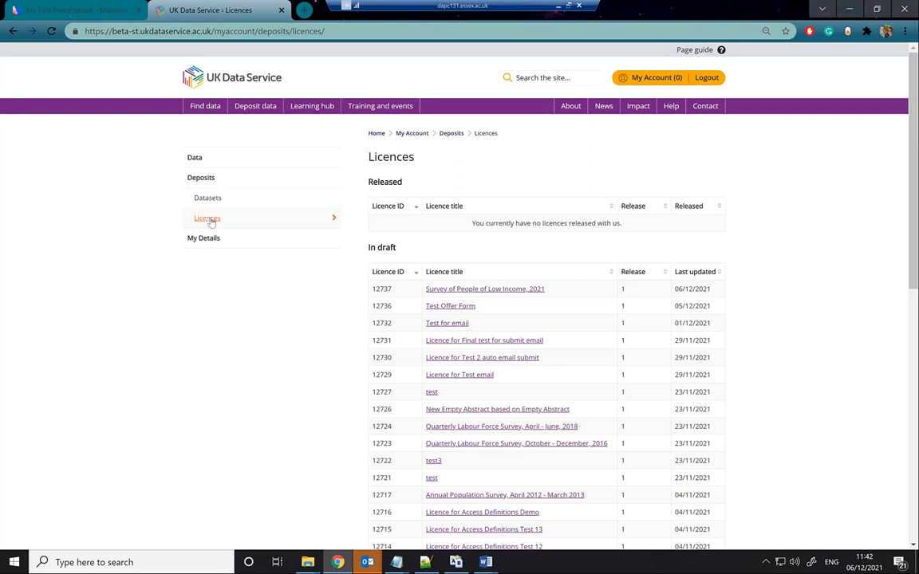
left_click(452, 309)
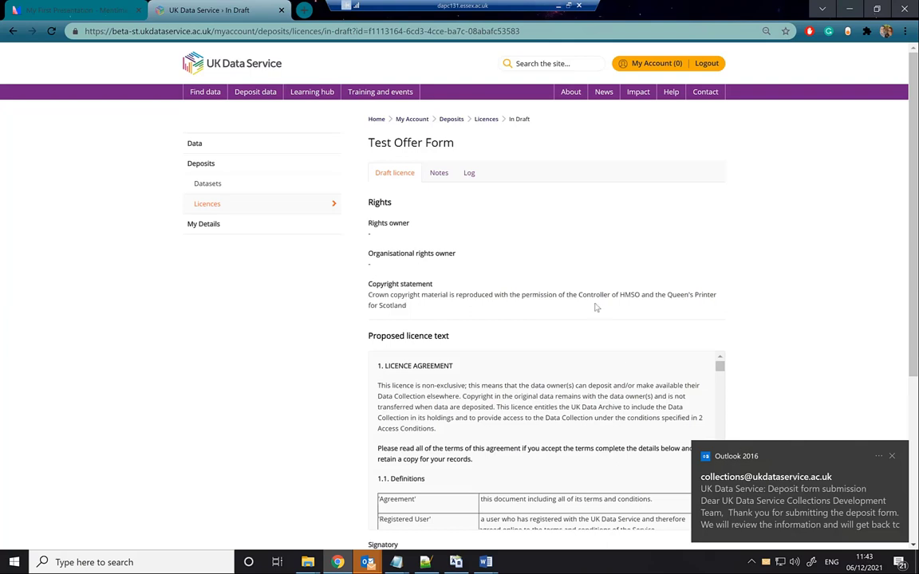
scroll(622, 276, "down", 2)
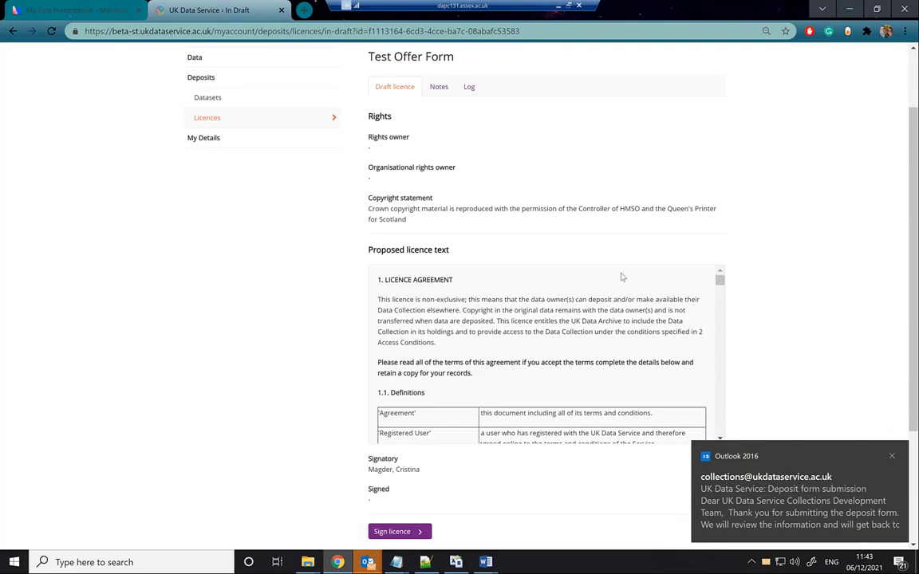
scroll(622, 277, "down", 3)
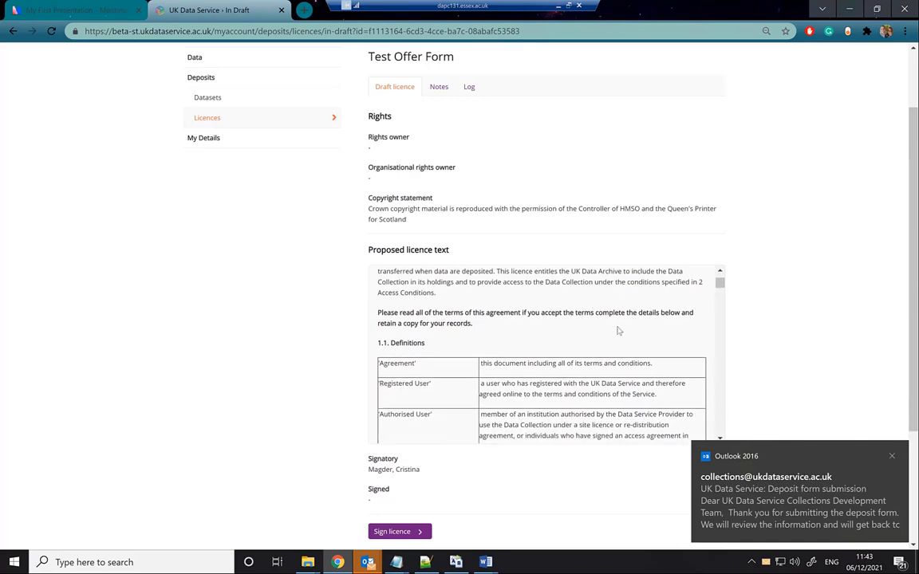
scroll(619, 331, "down", 15)
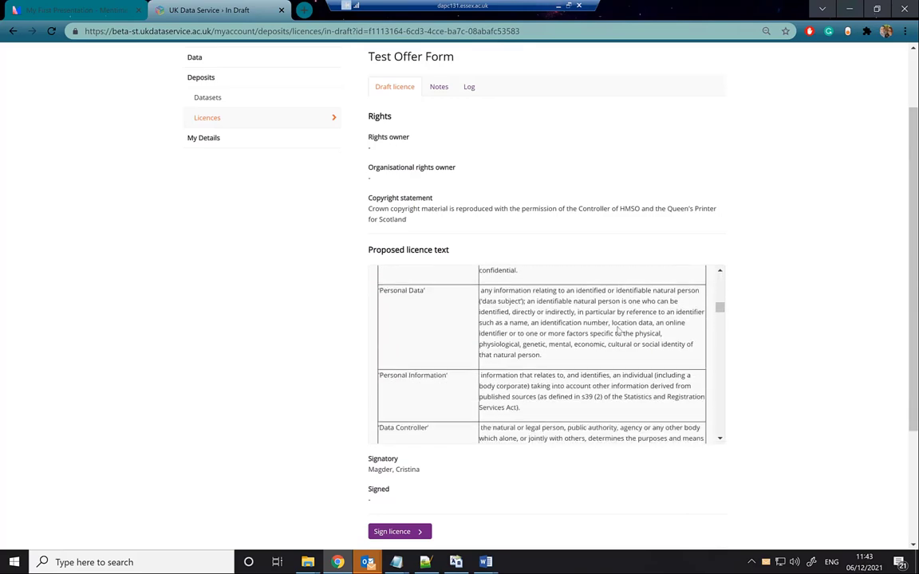
scroll(619, 330, "down", 10)
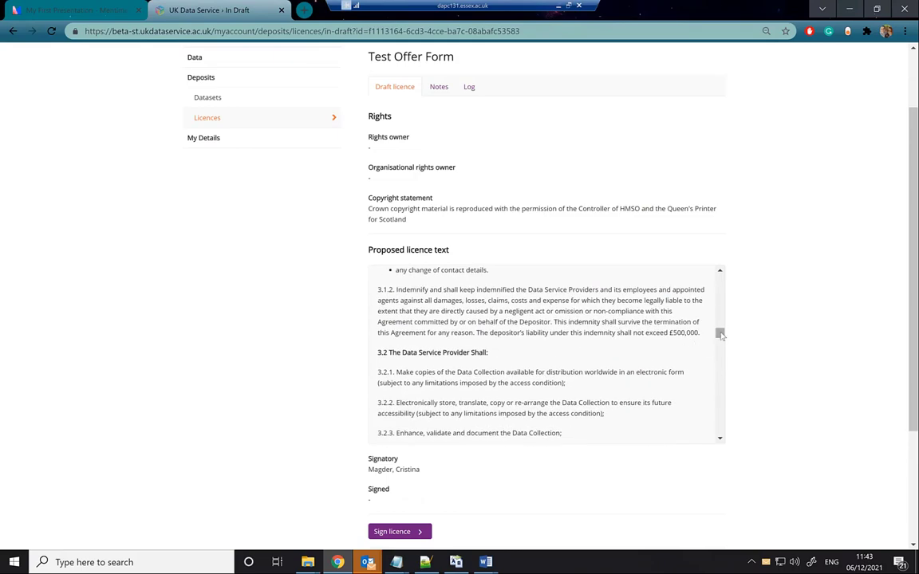
left_click_drag(721, 344, 723, 397)
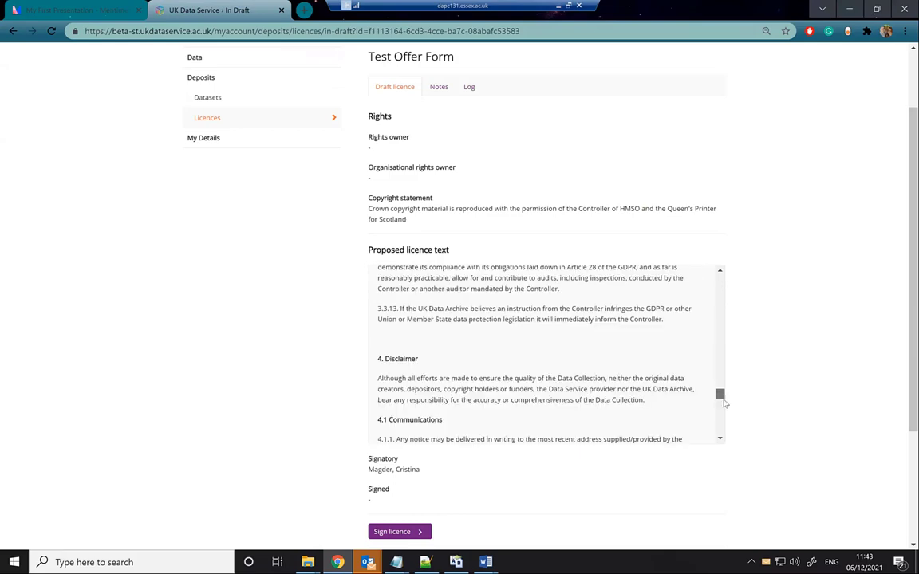
left_click_drag(722, 397, 728, 435)
scroll(732, 438, "down", 2)
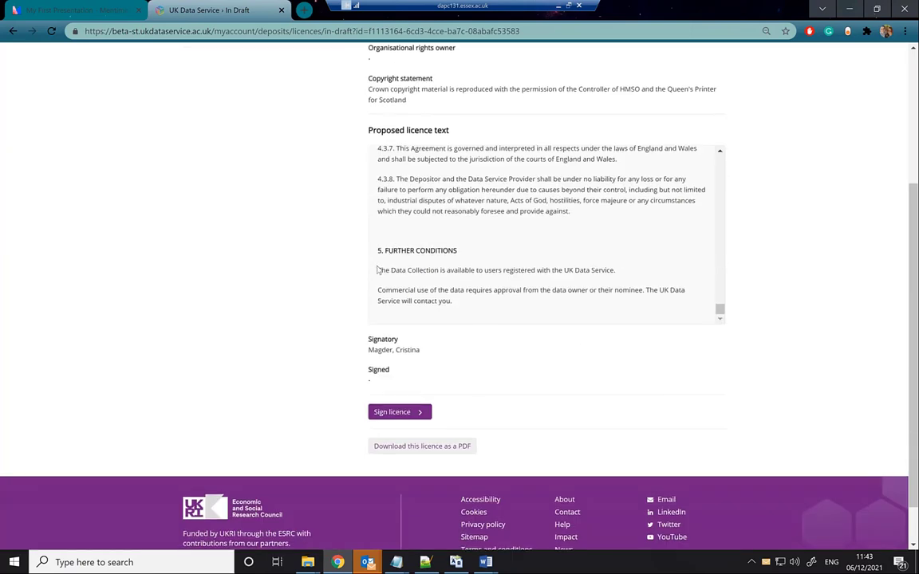
left_click_drag(378, 269, 467, 305)
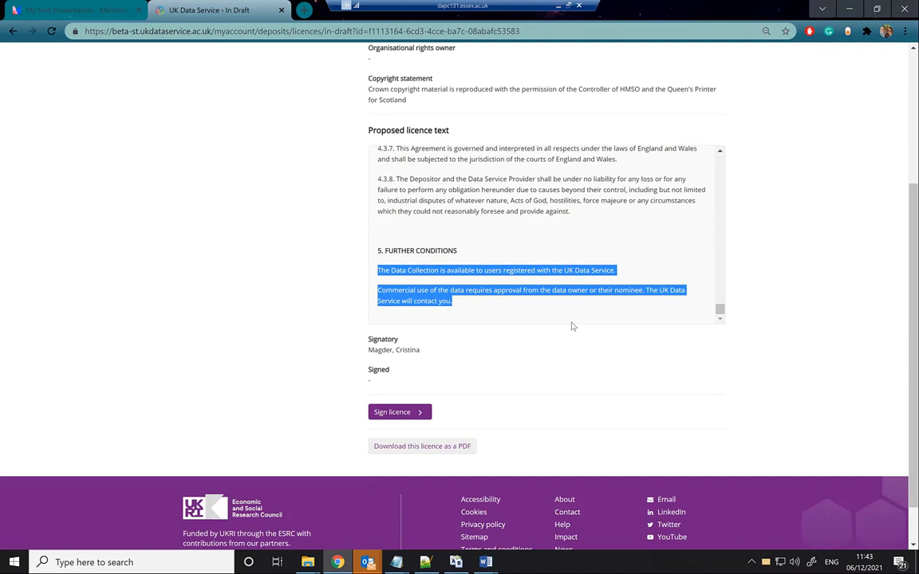
left_click(452, 272)
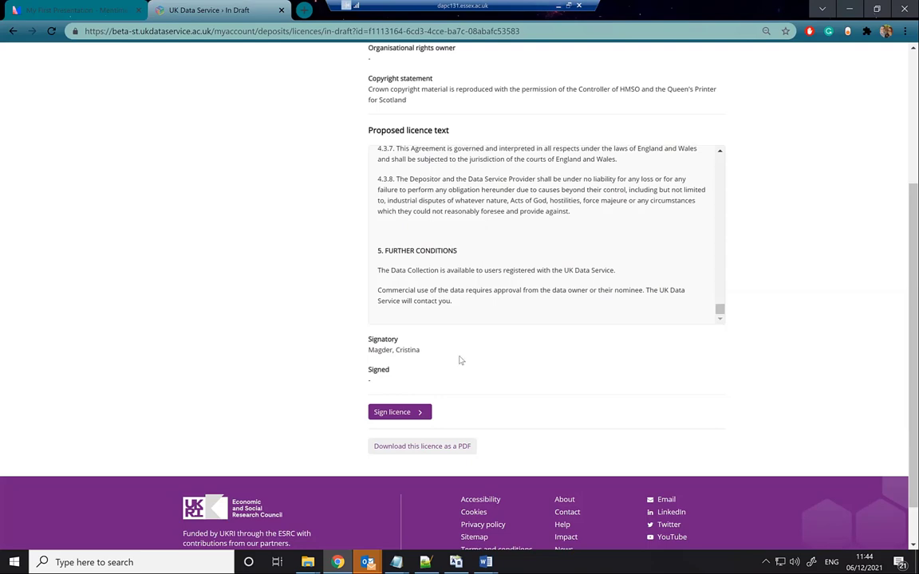
Step: Sign the licence, declaring to be not the copyright owner but authorised on behalf of every owner, and enter the signatory's full name
left_click(383, 412)
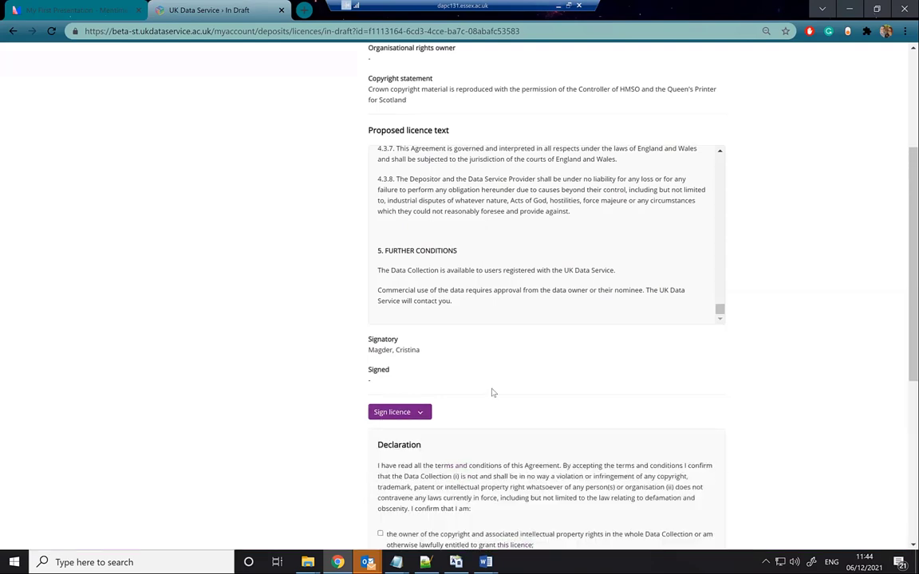
scroll(492, 393, "down", 4)
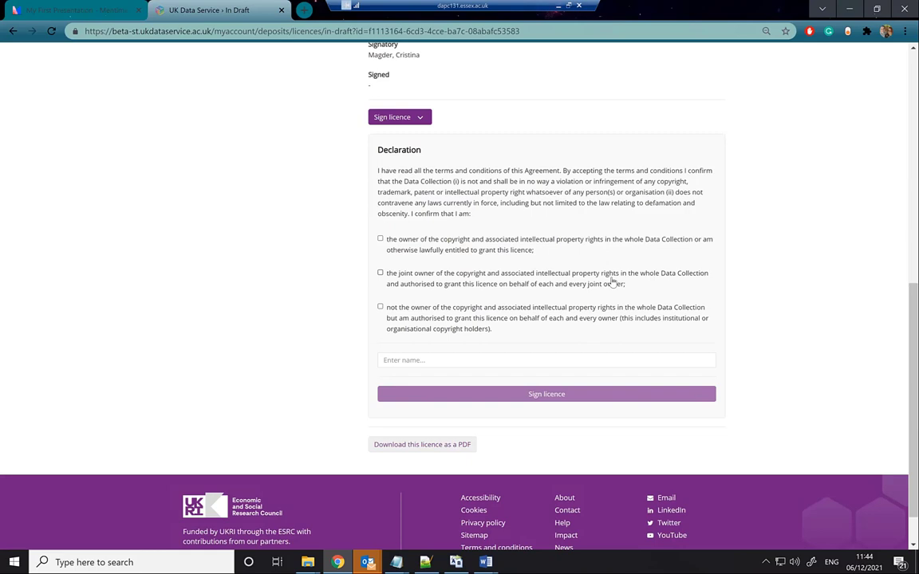
left_click(420, 323)
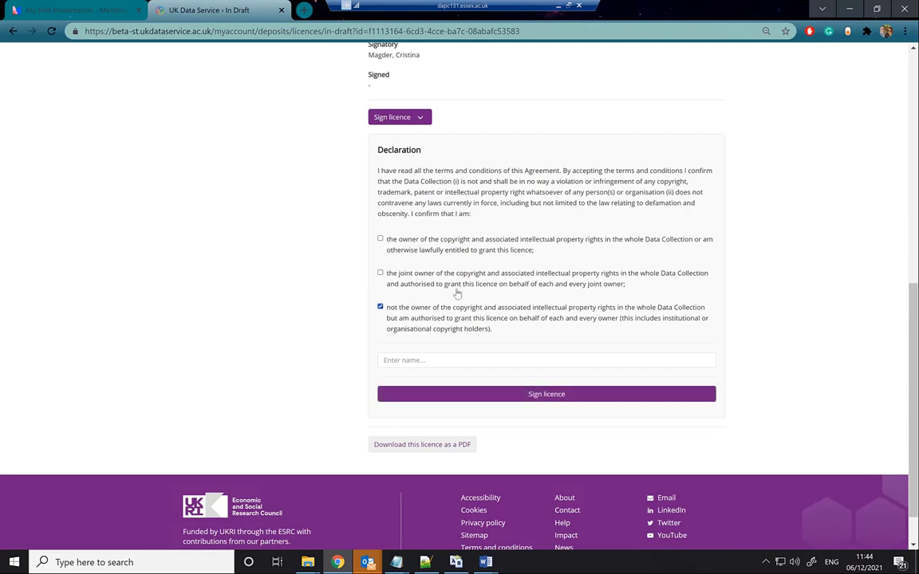
left_click(424, 248)
left_click(399, 312)
left_click(414, 359)
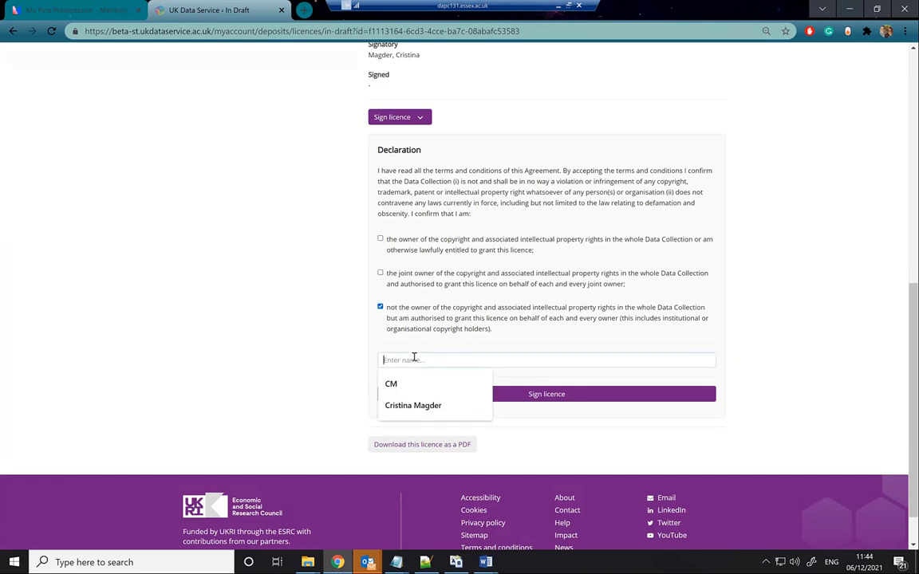
left_click(427, 404)
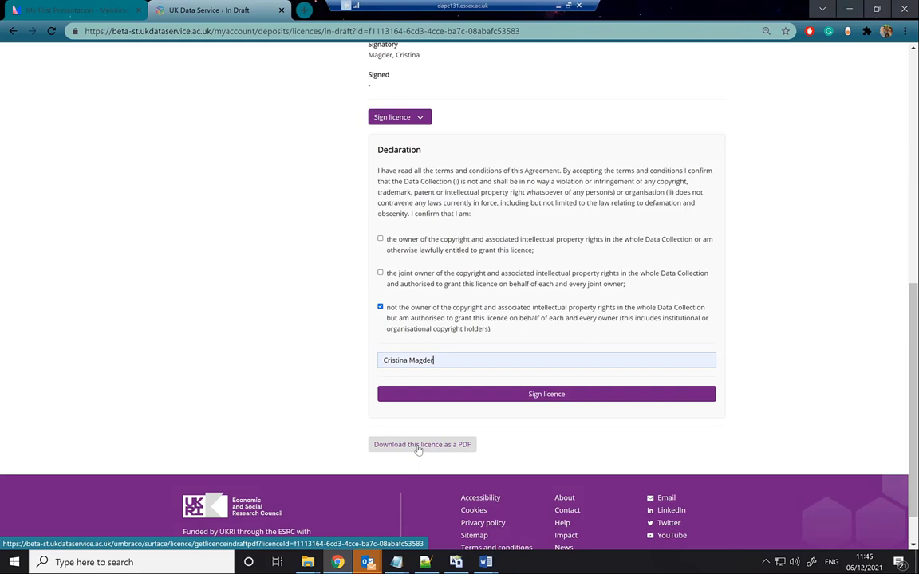
left_click(550, 395)
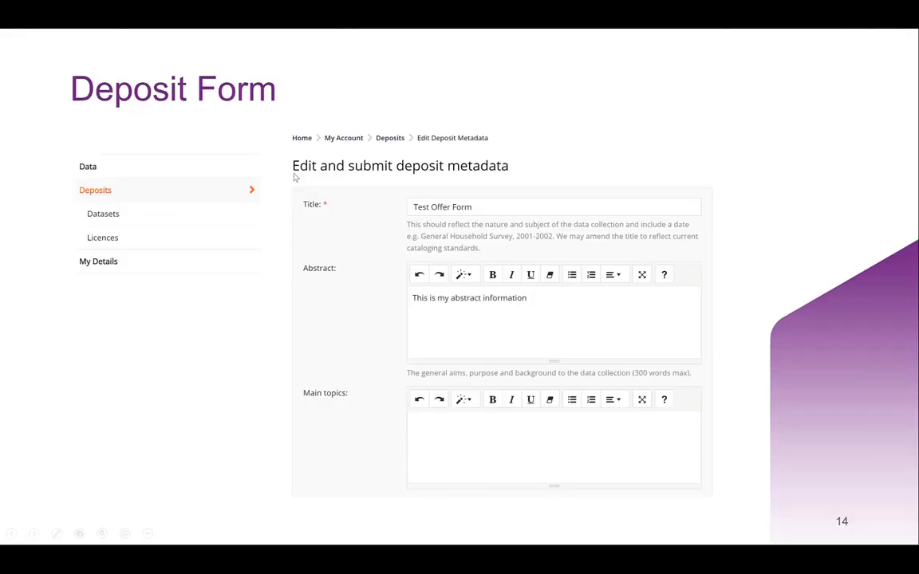
left_click(294, 176)
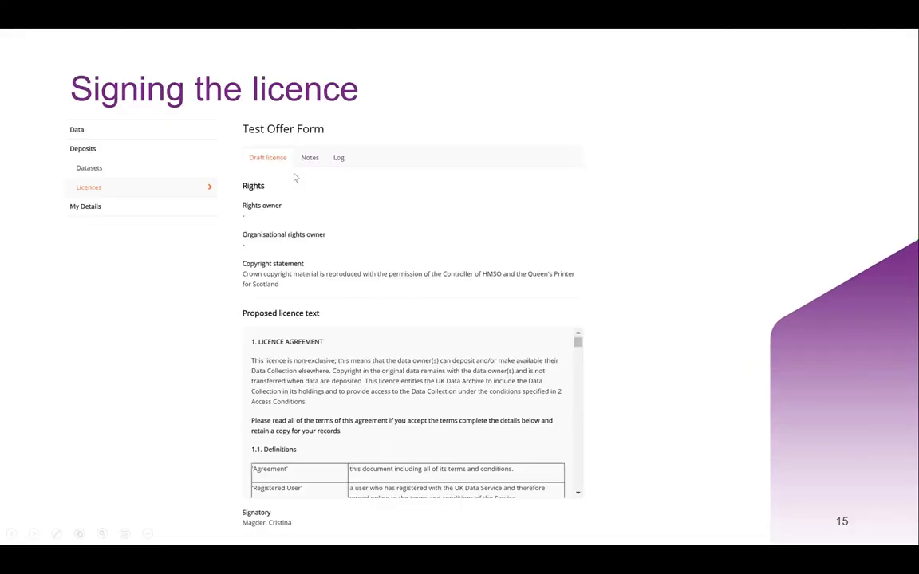
key("Right")
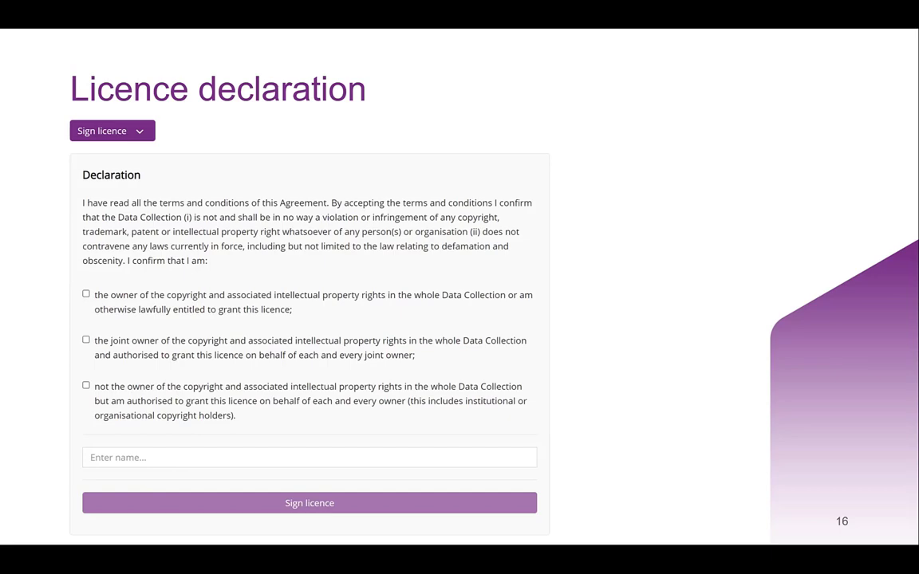
key("Right")
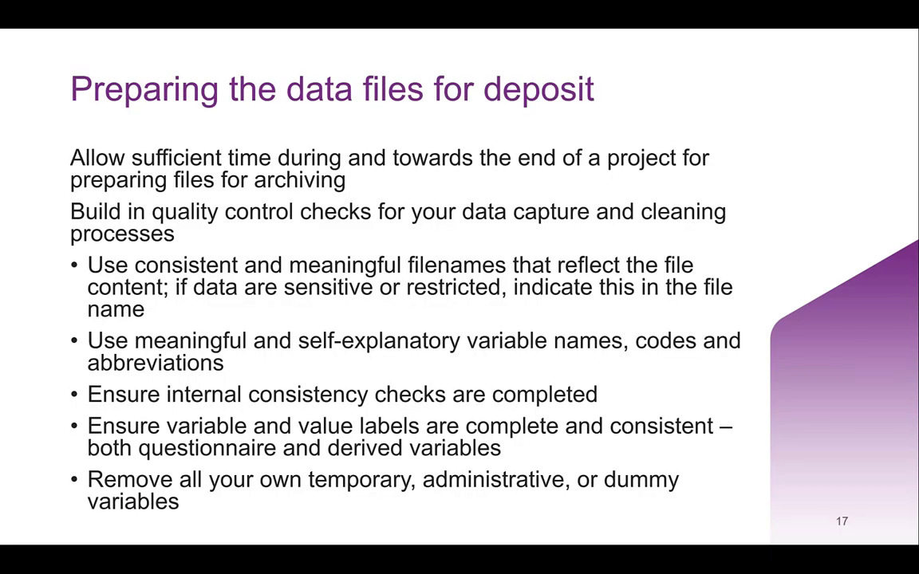